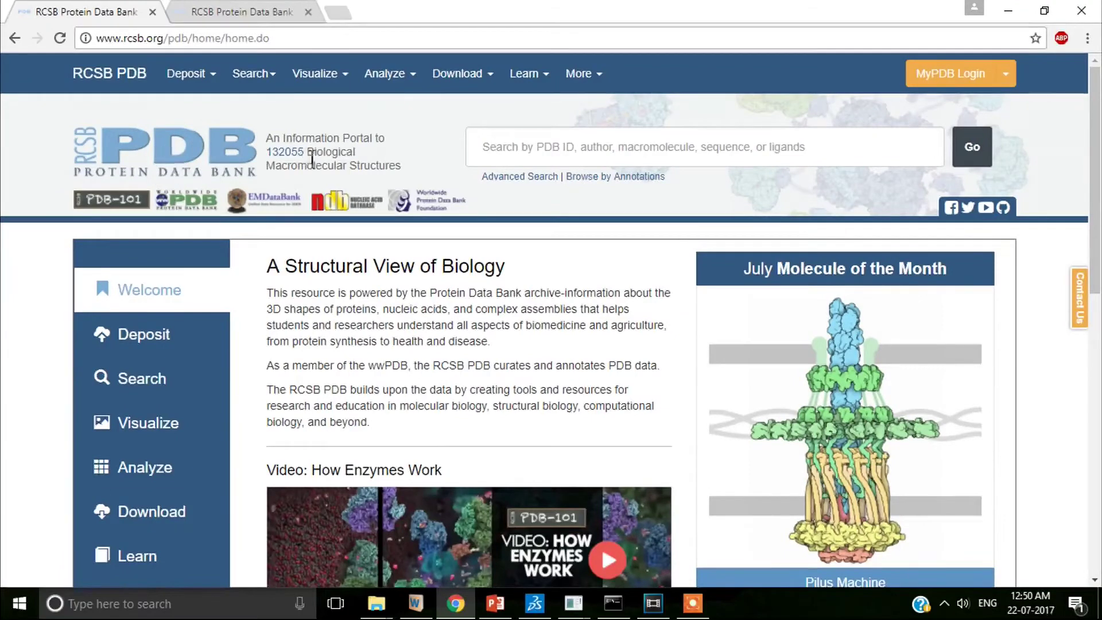
- Search RCSB PDB for '1tit' and for 'titin' structures
left_click(503, 147)
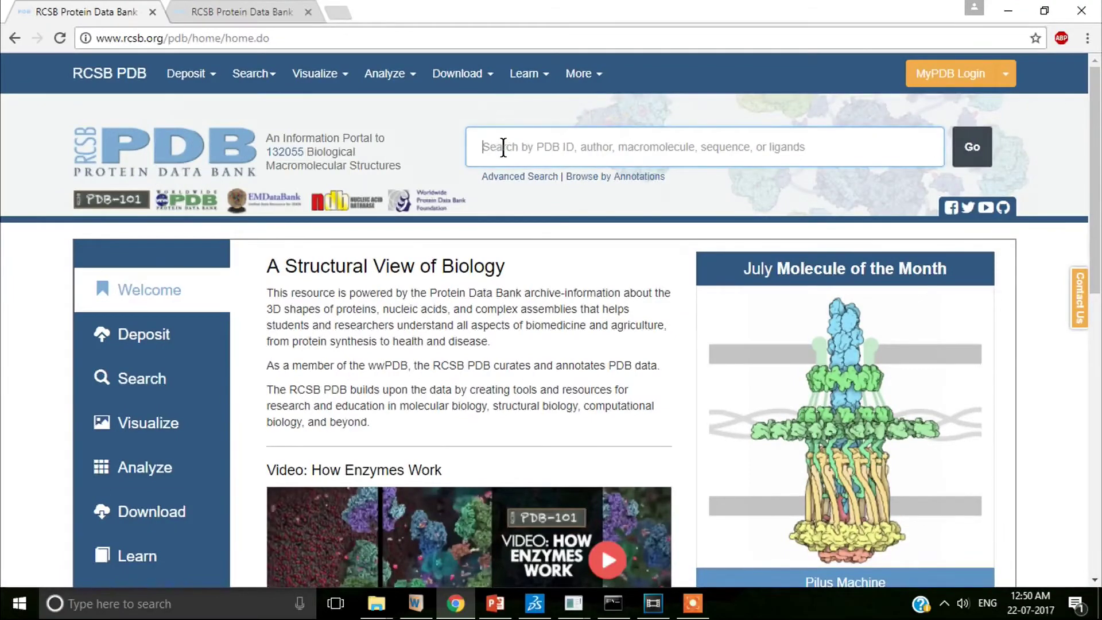
type("1tit")
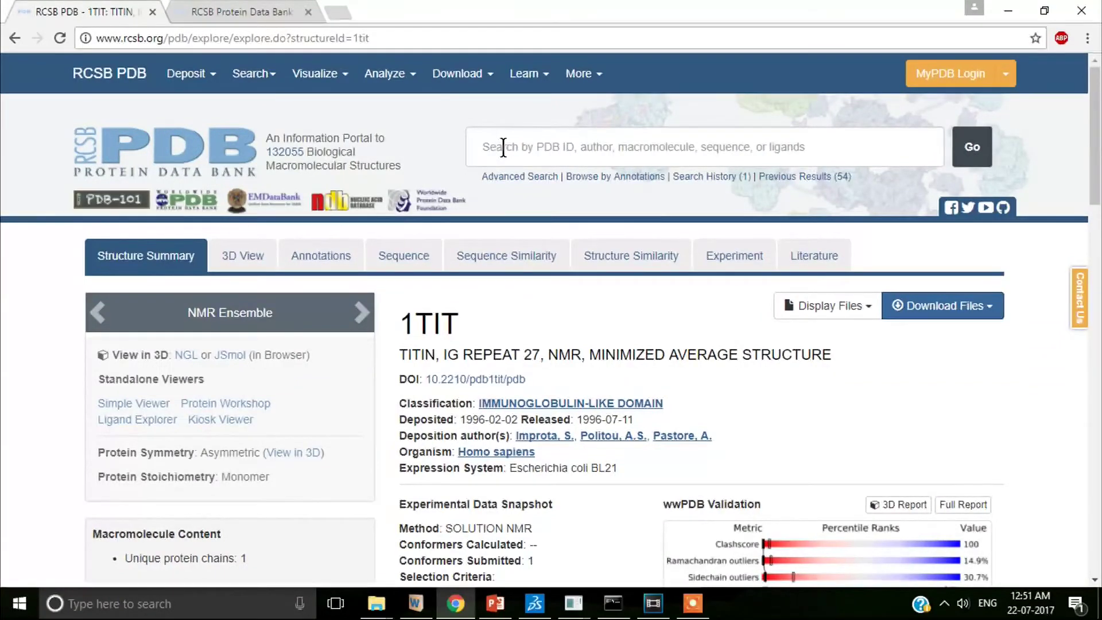
scroll(503, 147, "down", 3)
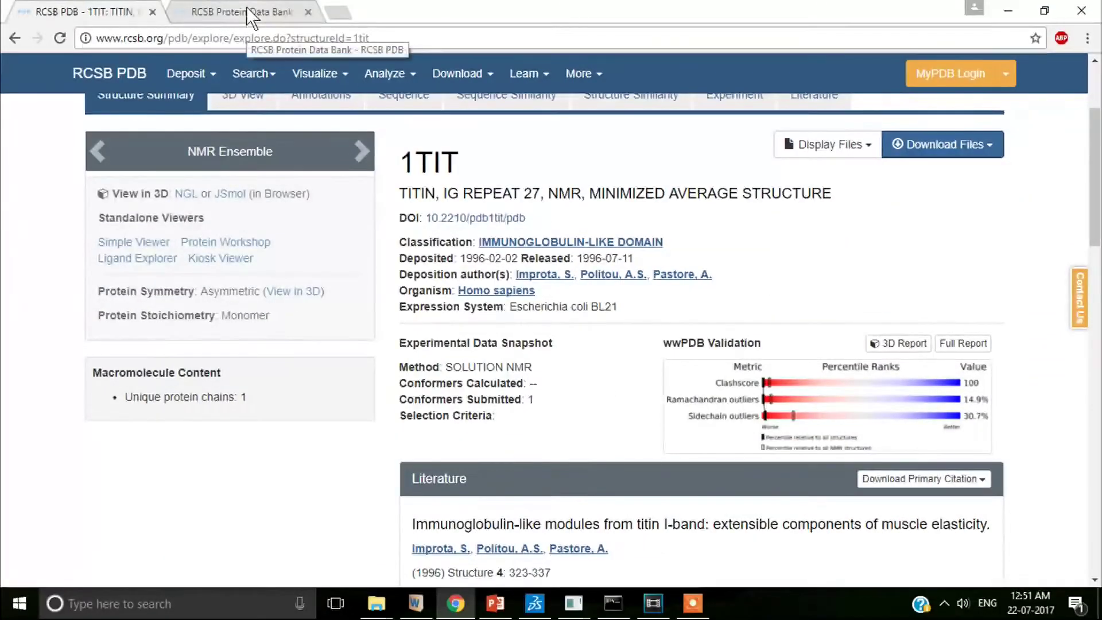
left_click(246, 17)
left_click(572, 148)
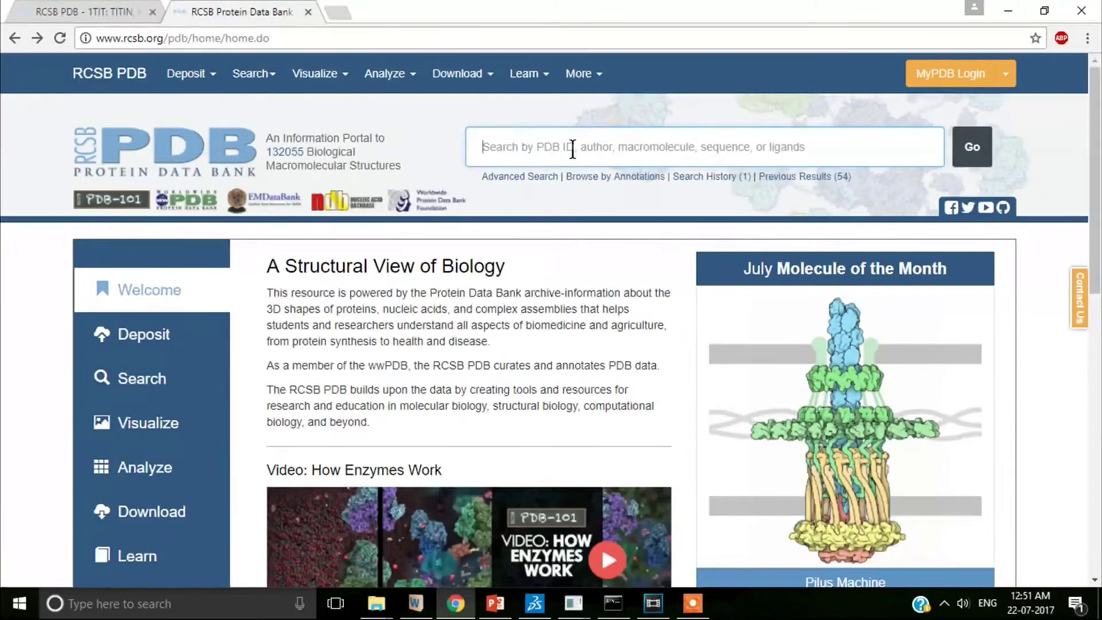
type("titin")
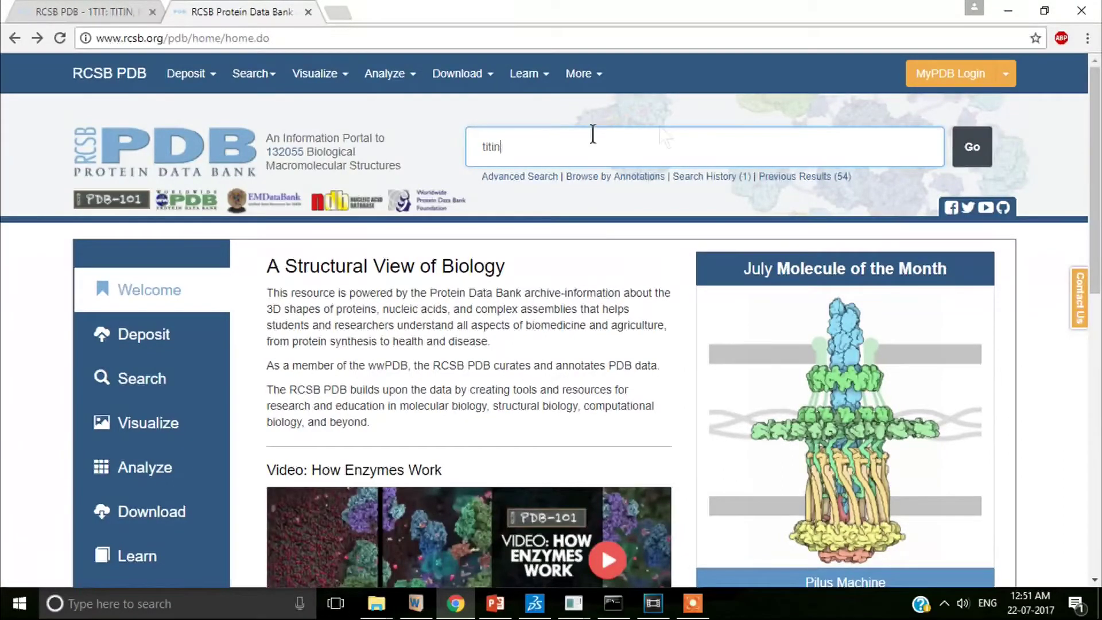
left_click(967, 150)
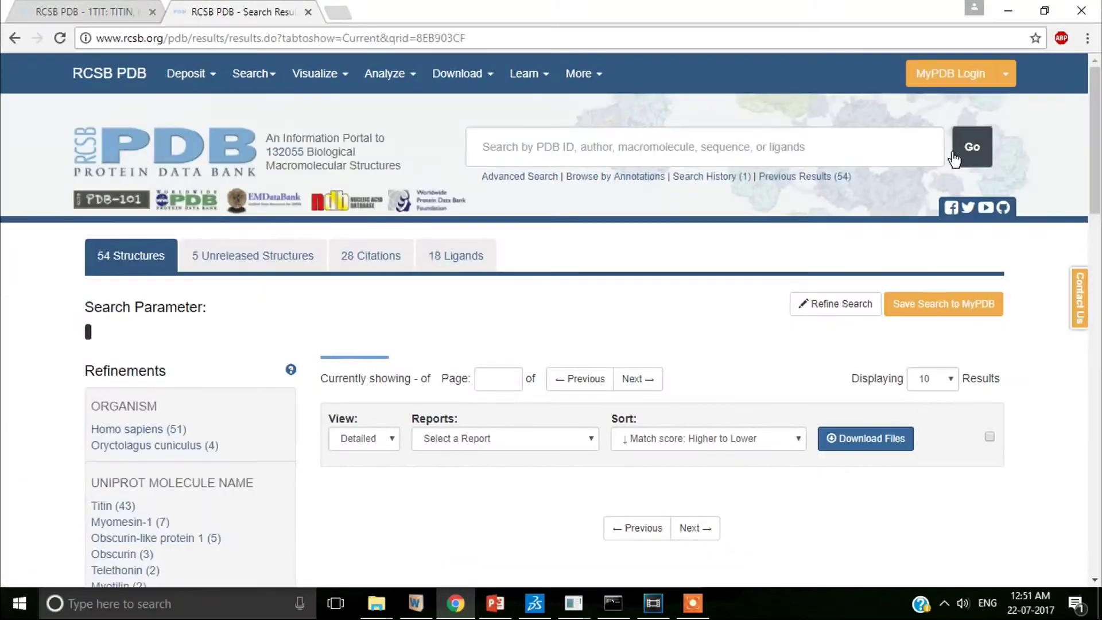
scroll(383, 346, "down", 3)
scroll(383, 346, "down", 15)
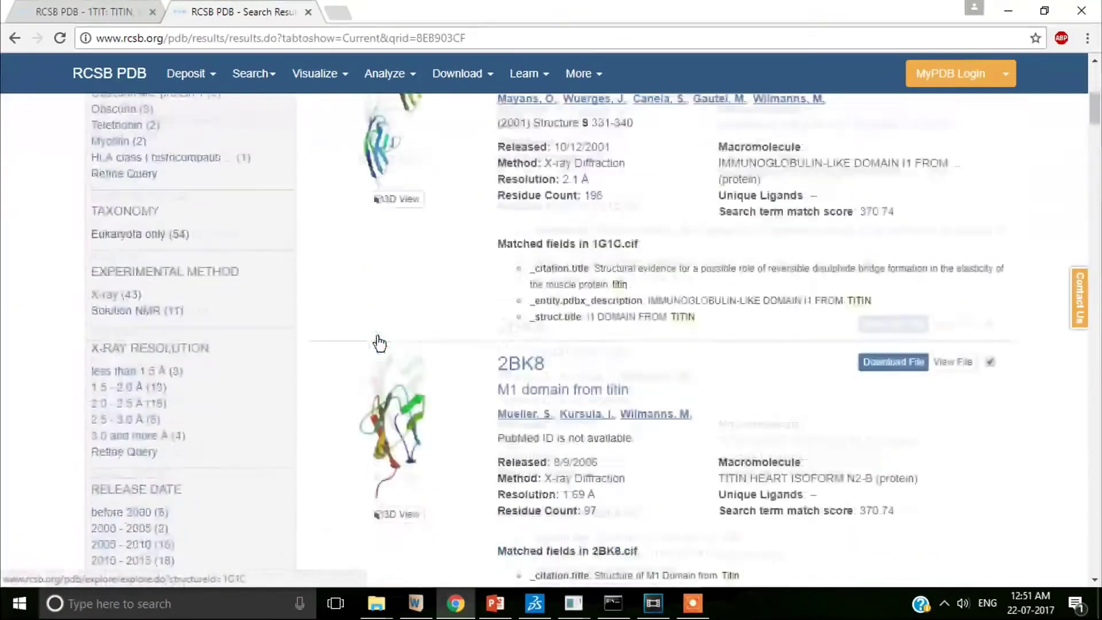
scroll(379, 343, "down", 15)
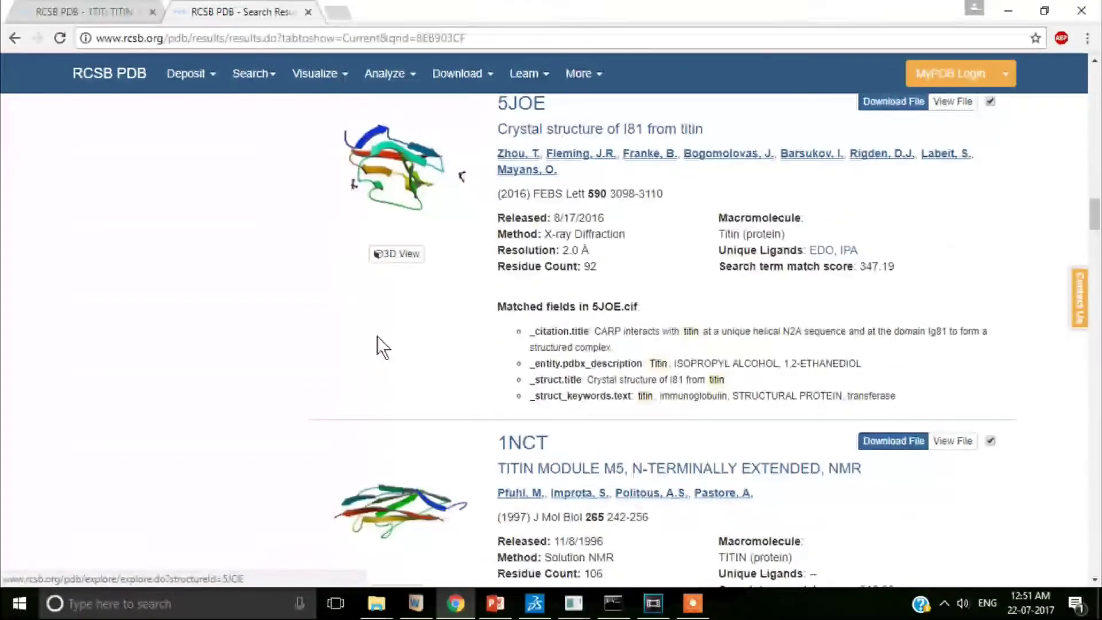
- Download the 1TIT entry in PDB format as 1tit.pdb
left_click(110, 14)
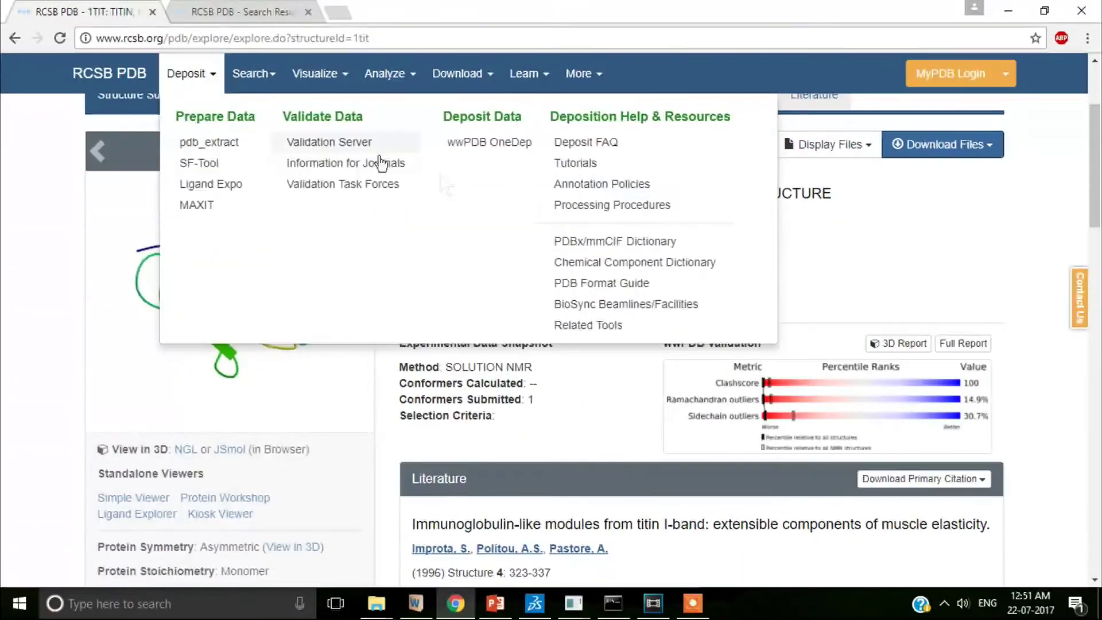
scroll(508, 325, "up", 3)
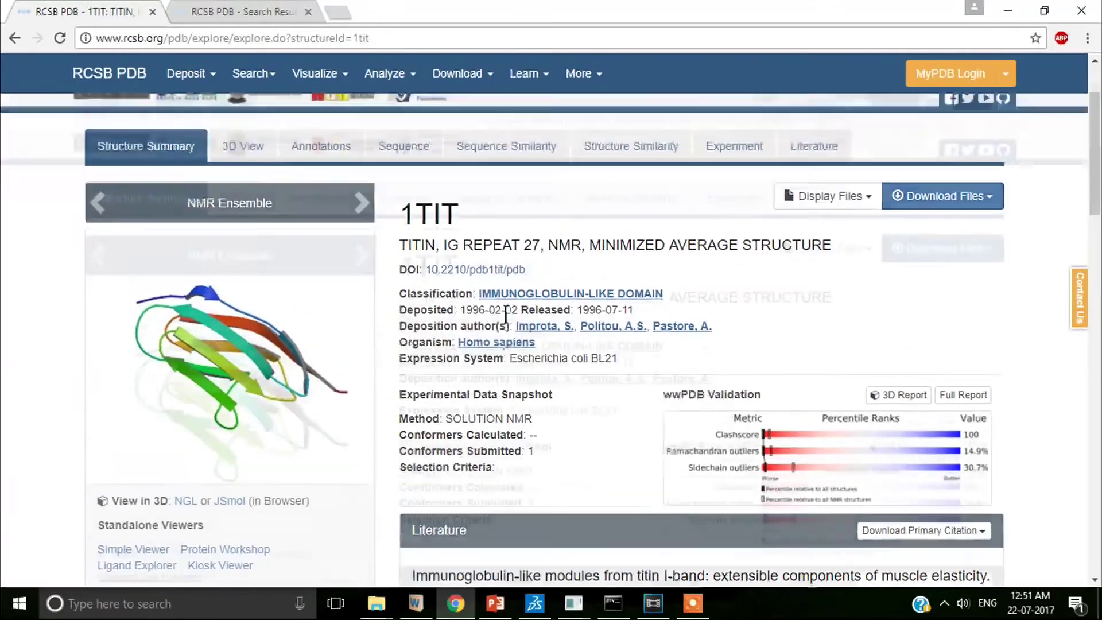
left_click(991, 315)
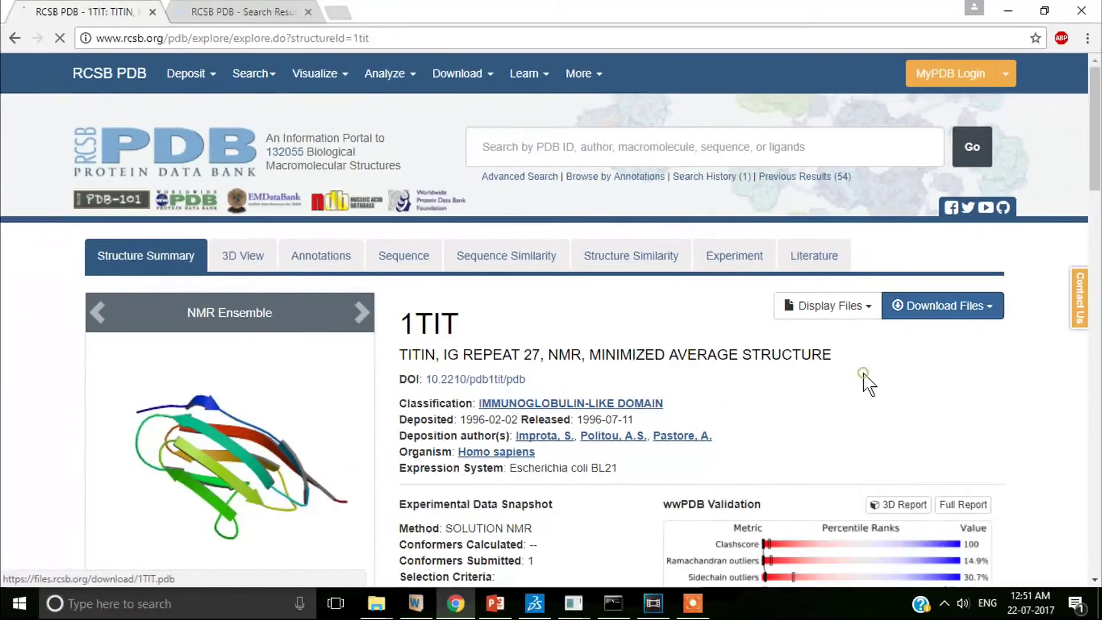
left_click(864, 374)
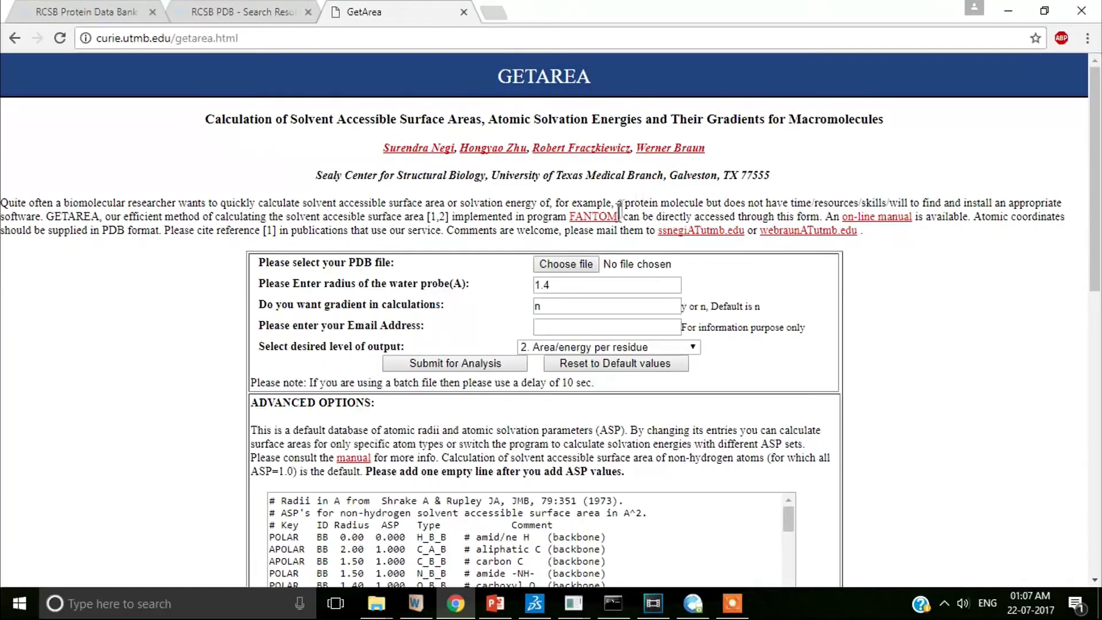
- Upload 1tit.pdb to GETAREA with a water-probe radius of 1.4
left_click(588, 262)
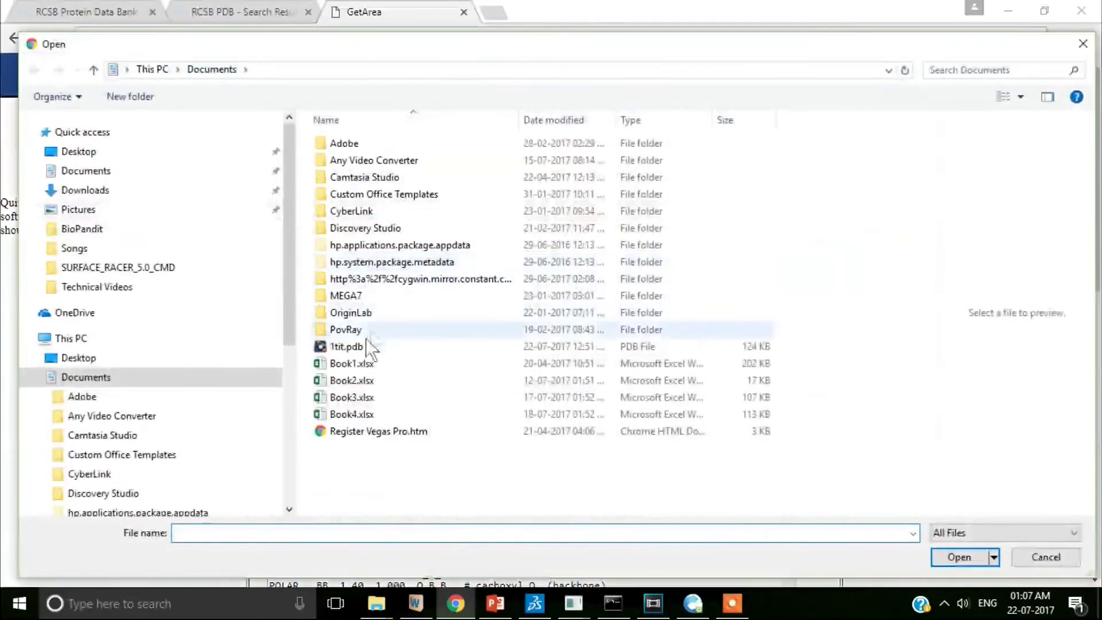
left_click(356, 347)
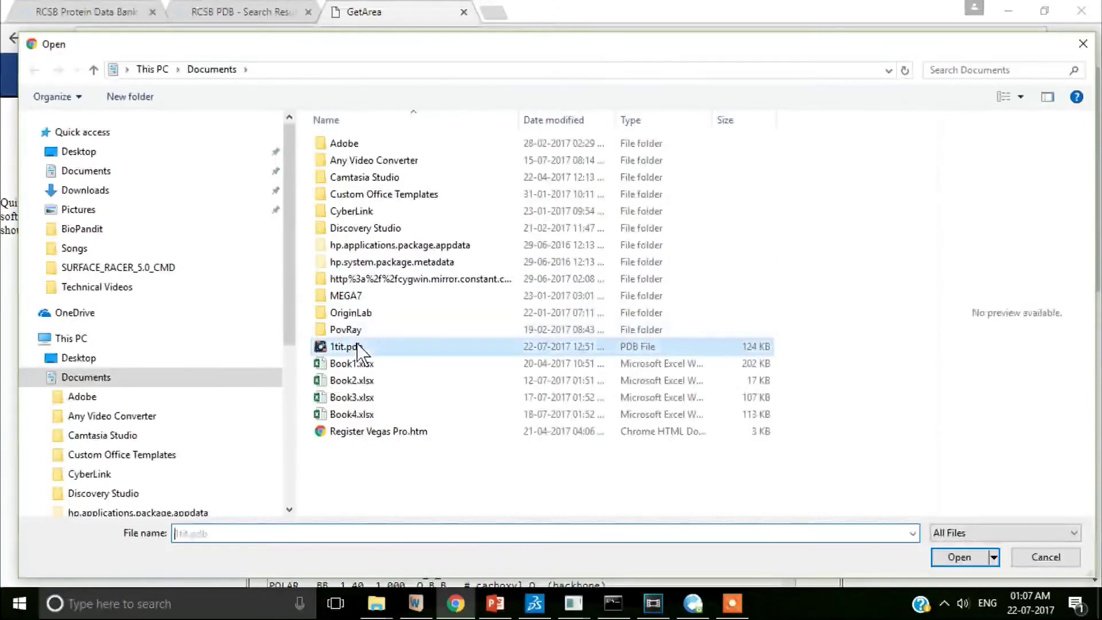
left_click(944, 556)
double_click(545, 285)
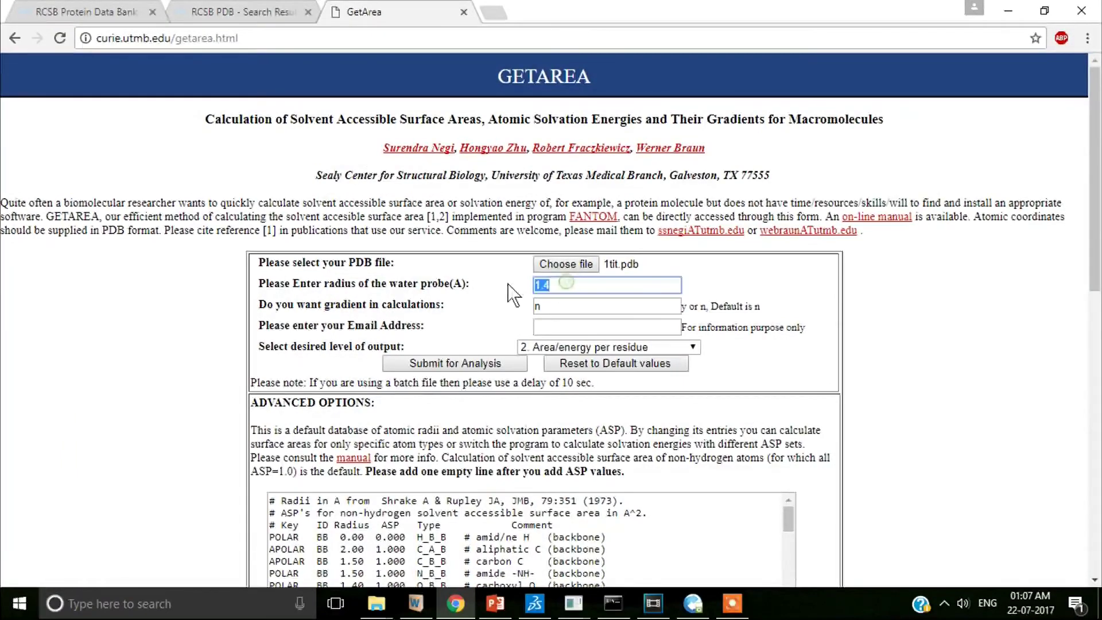
type("1.4")
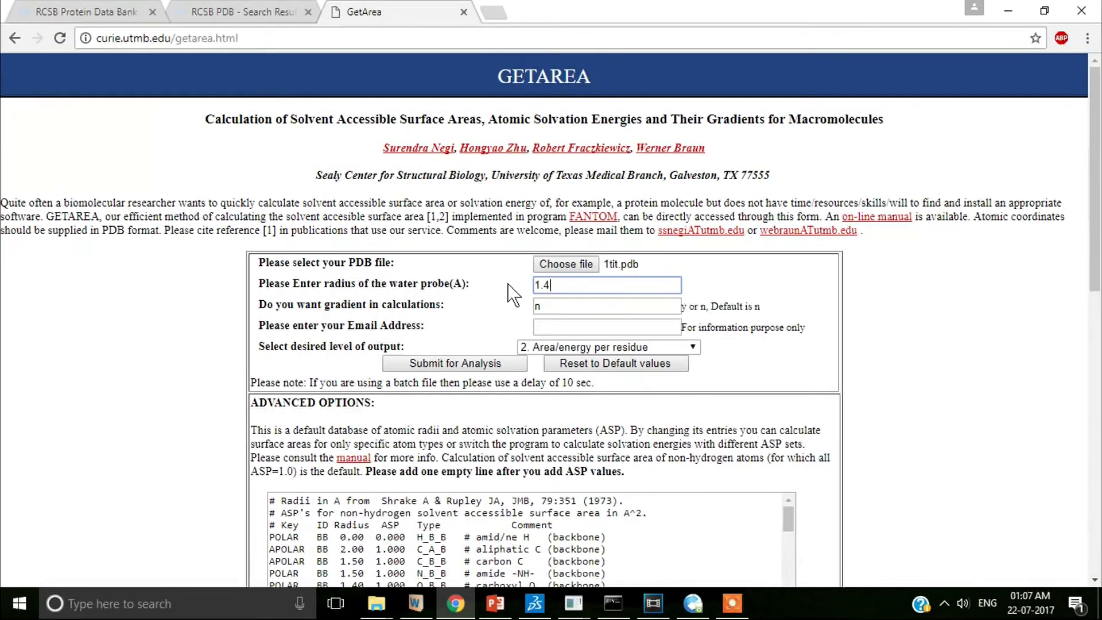
- Enter the e-mail address, limit output to total area/energy only, and submit for analysis
left_click(548, 306)
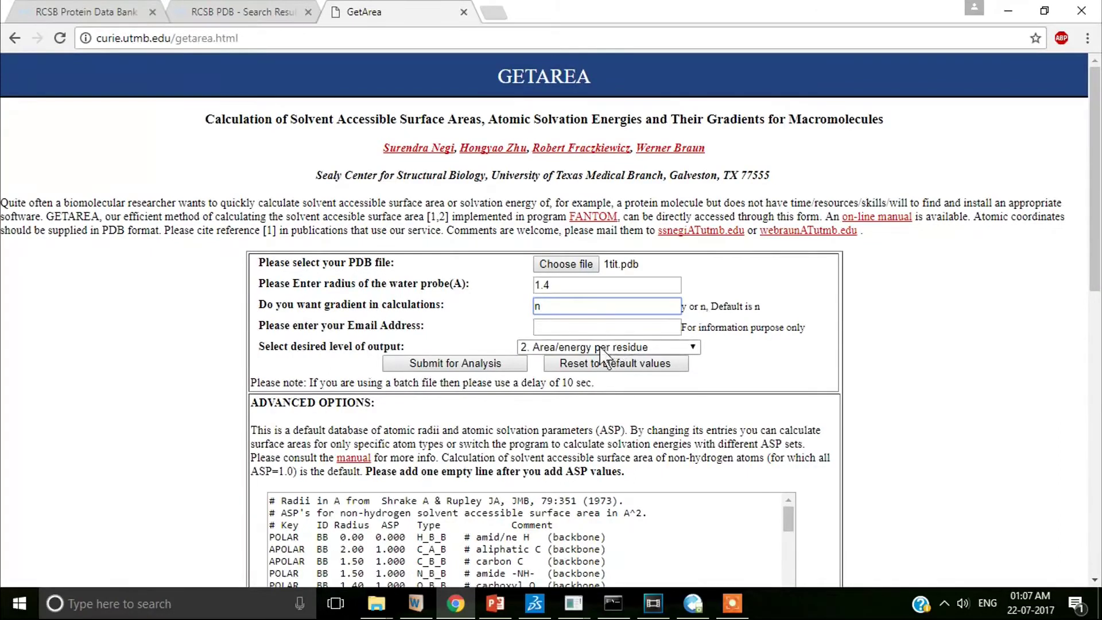
left_click(604, 326)
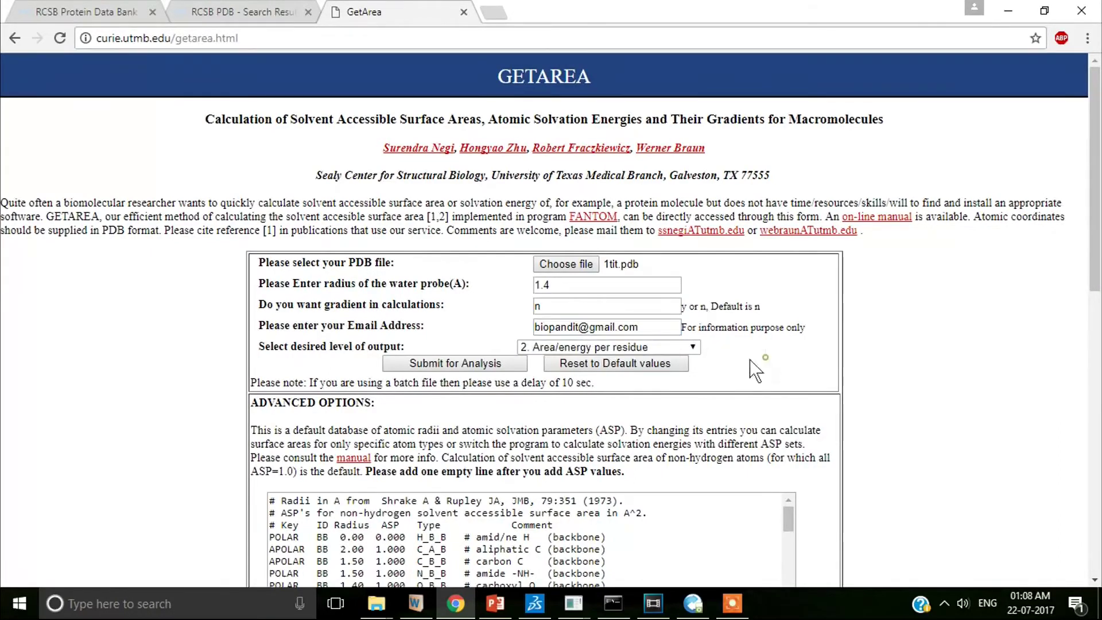
left_click(695, 347)
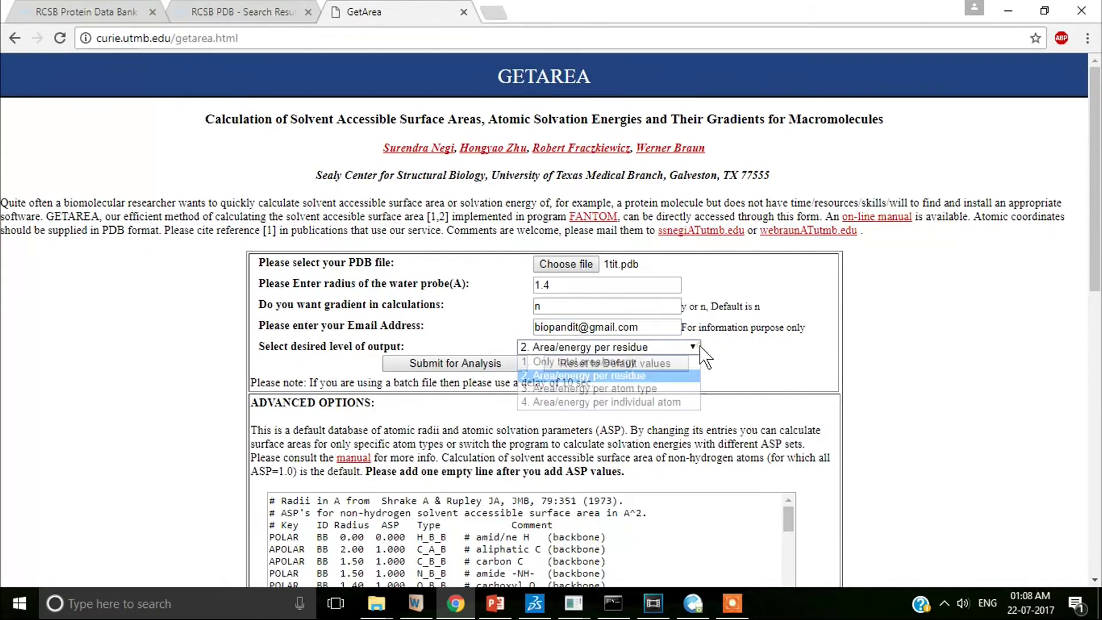
left_click(638, 362)
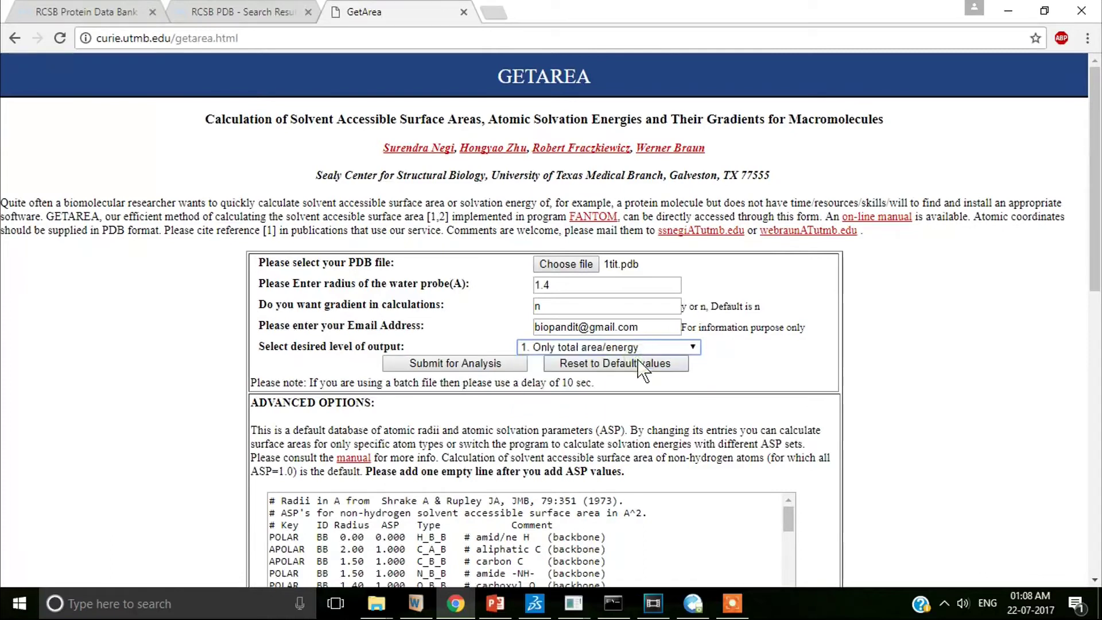
left_click(474, 364)
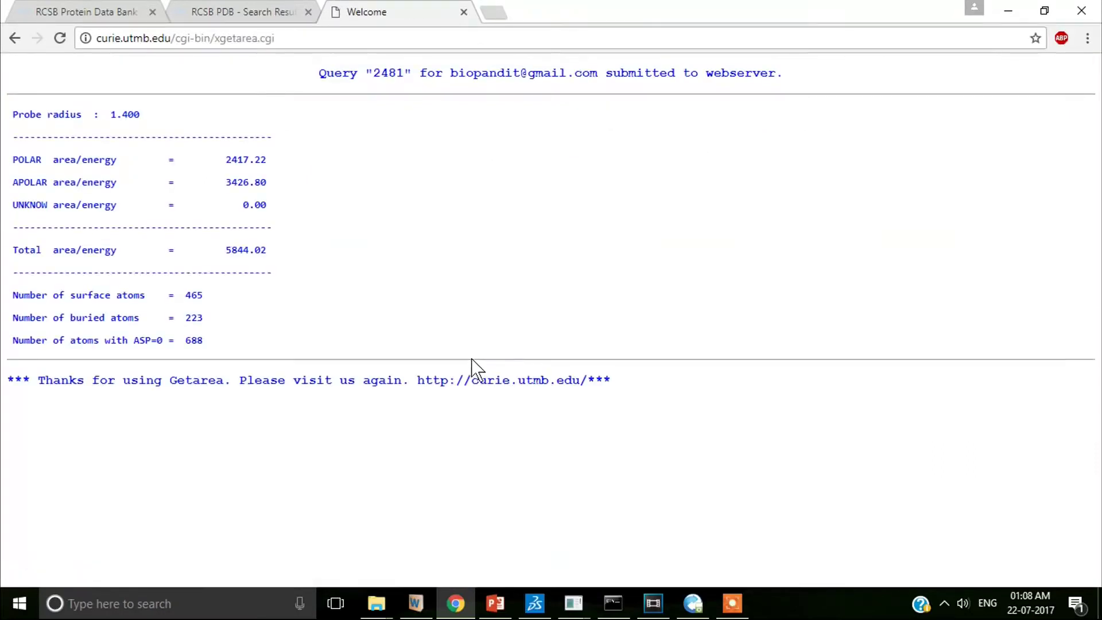
- Highlight polar 2417.22, apolar 3426.80, total 5844.02, 465 surface and 223 buried atoms
left_click_drag(12, 159, 108, 161)
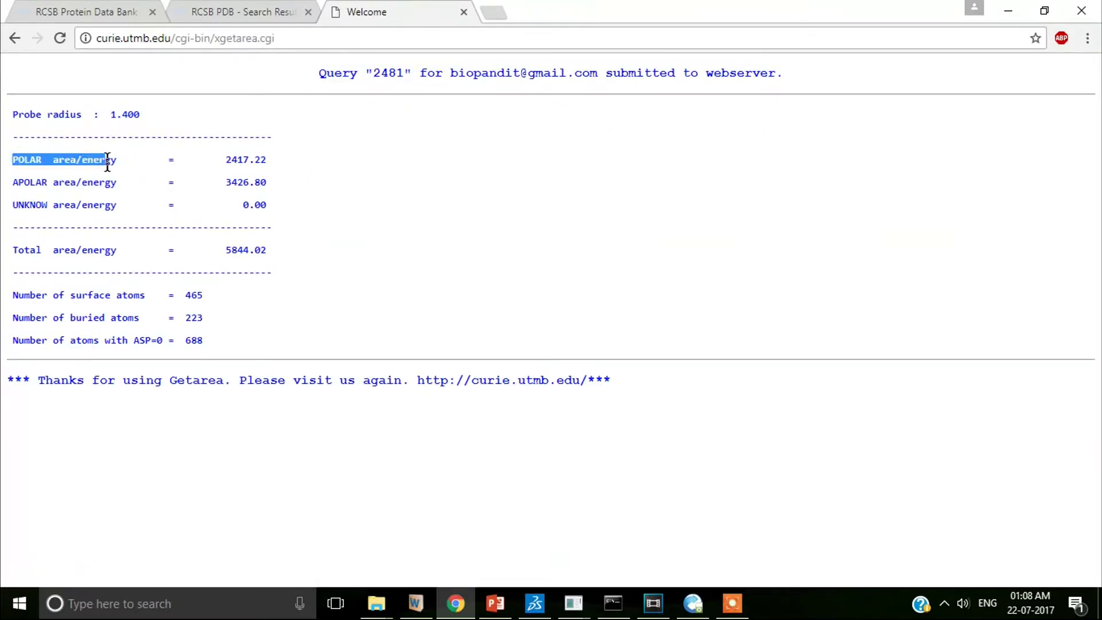
left_click_drag(13, 183, 141, 183)
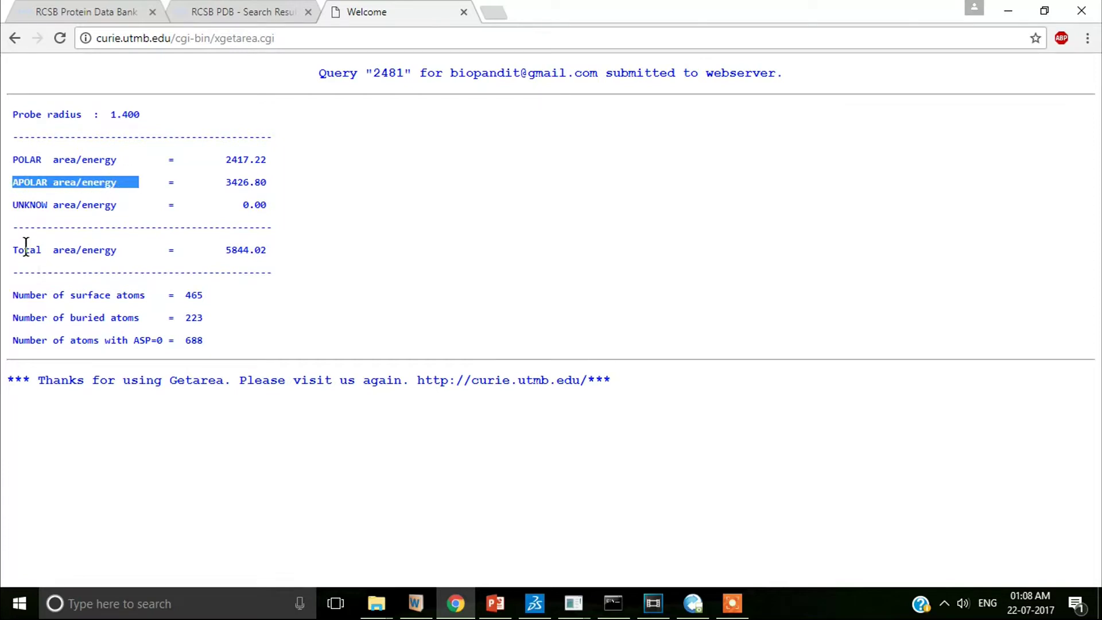
left_click_drag(12, 248, 295, 251)
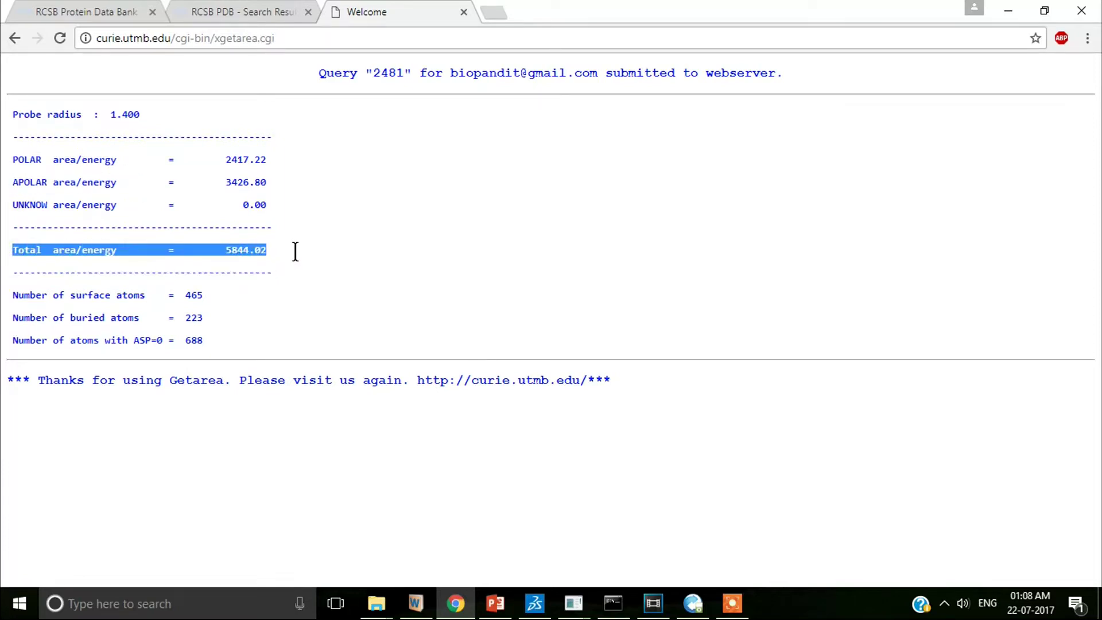
left_click_drag(12, 294, 221, 296)
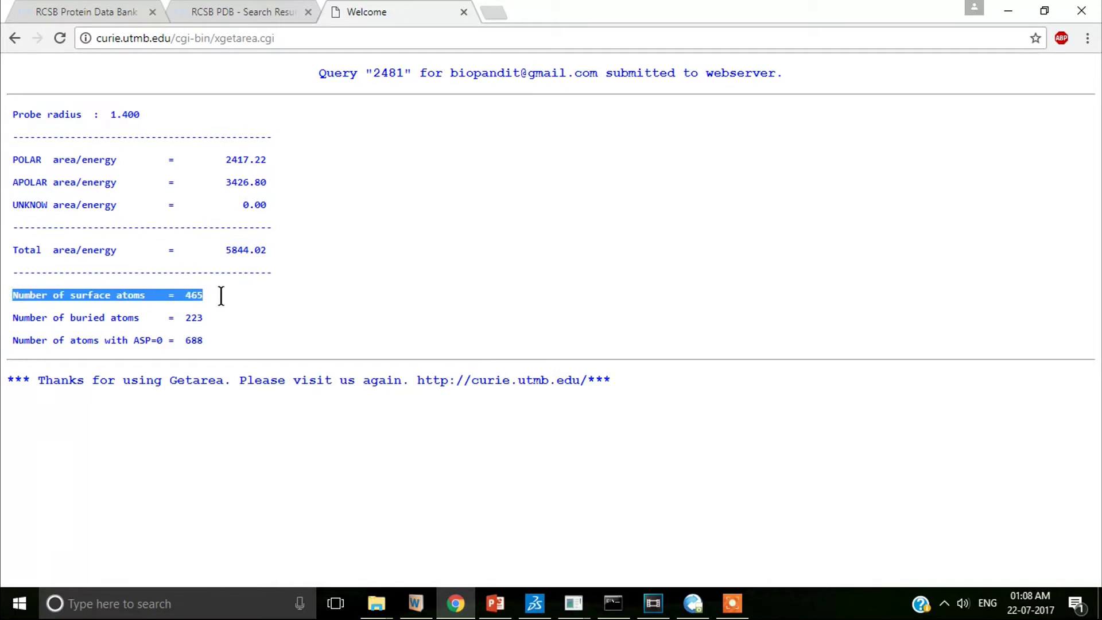
left_click_drag(12, 315, 239, 315)
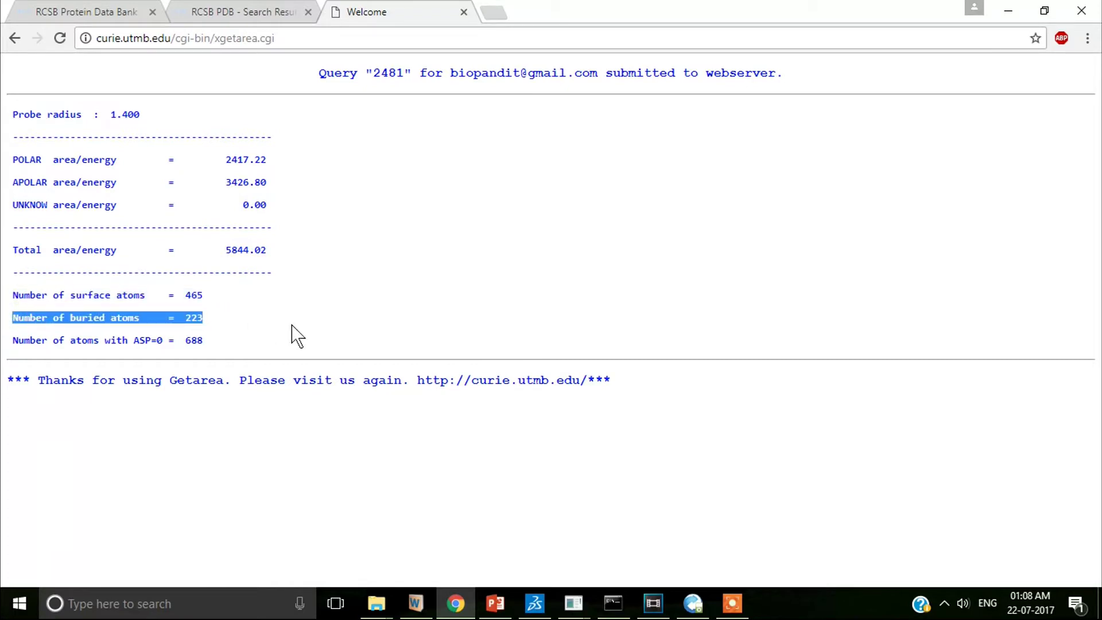
left_click(291, 326)
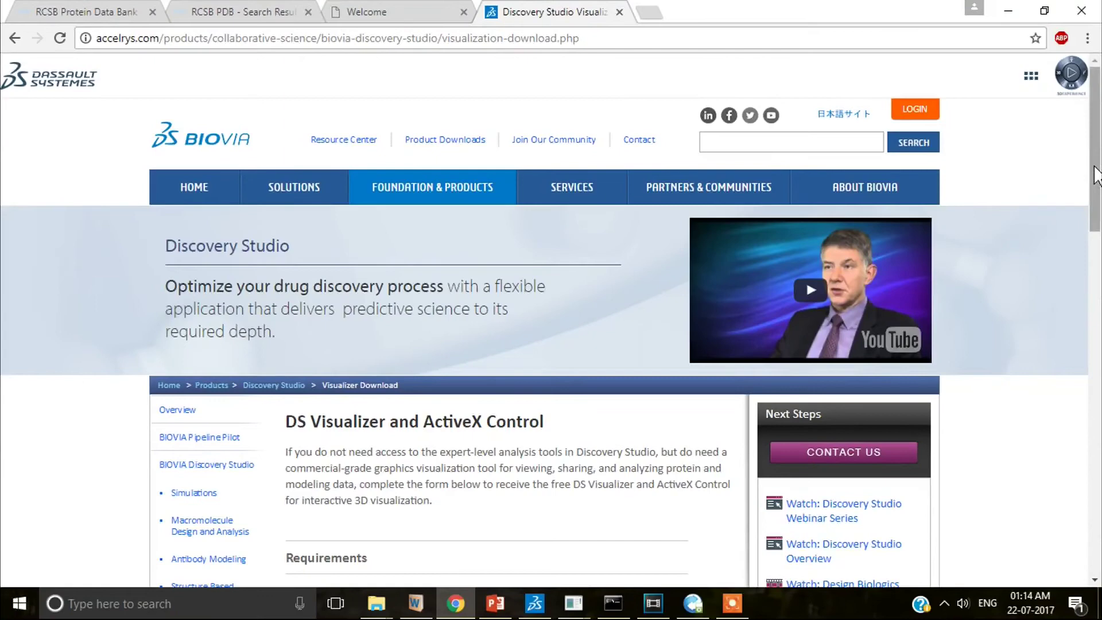
- Scroll the DS Visualizer download page down to the free-download registration form
left_click_drag(1094, 173, 1062, 390)
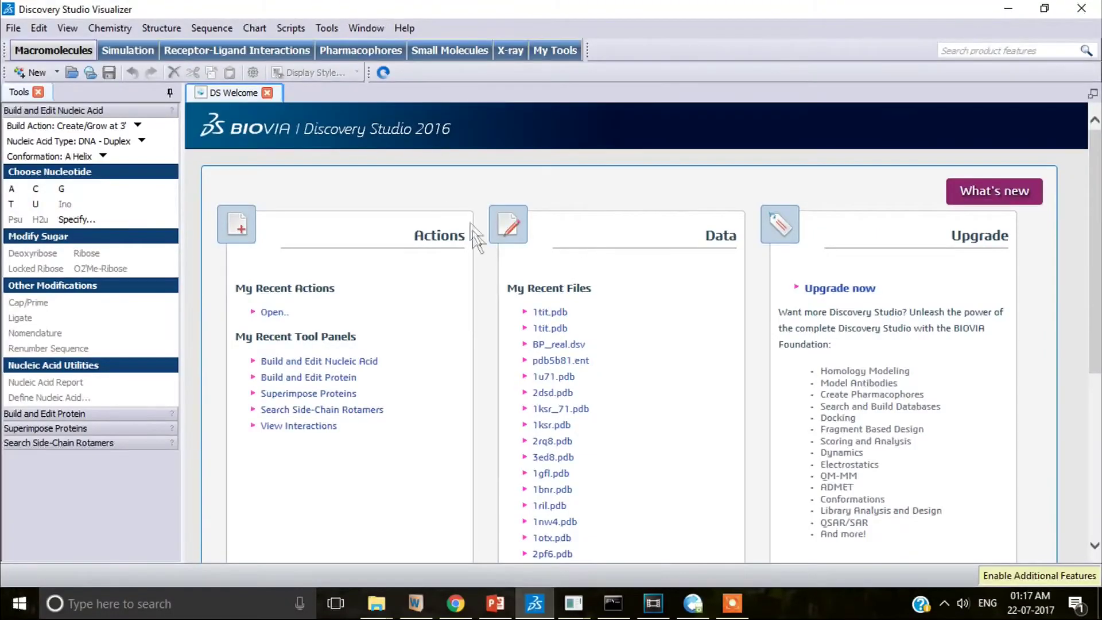
- Open 1tit.pdb in Discovery Studio Visualizer
left_click(22, 27)
left_click(36, 64)
left_click(334, 334)
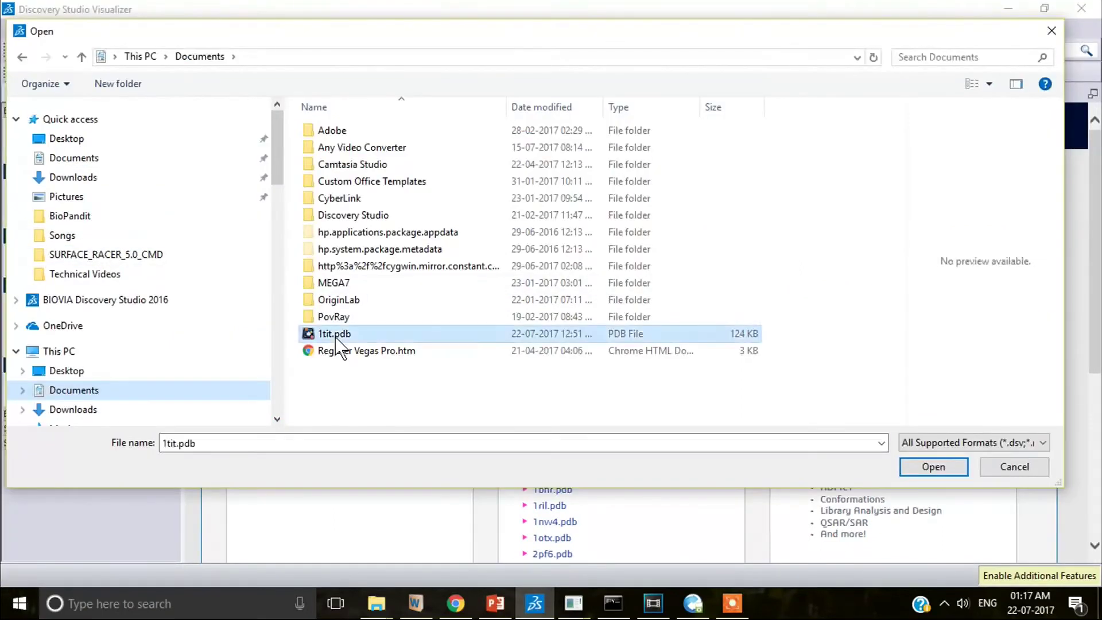
left_click(941, 465)
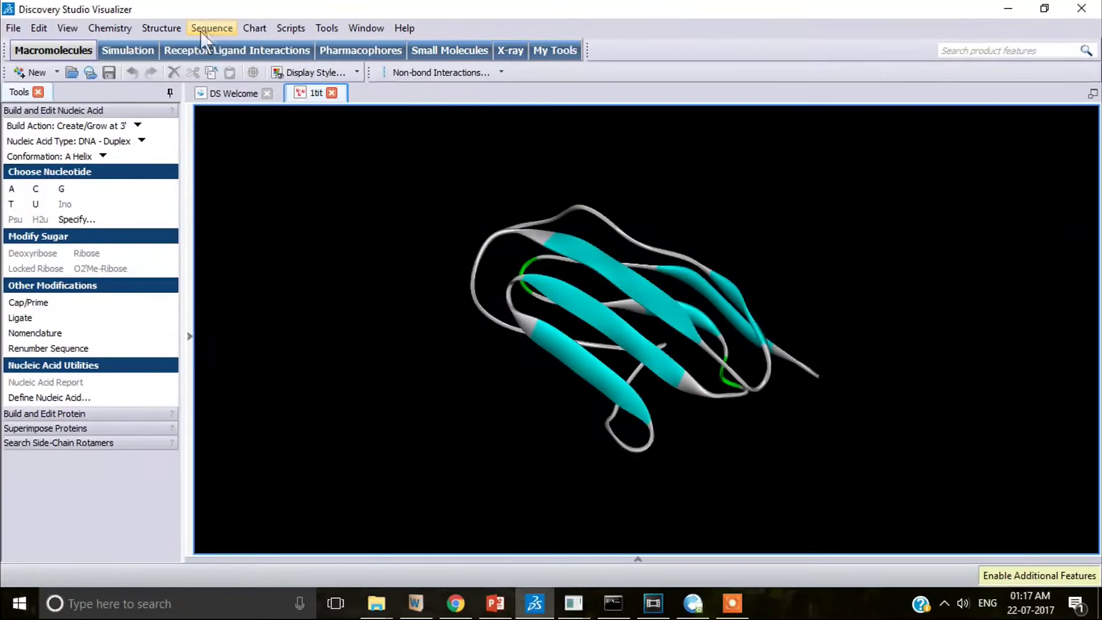
- Add a solvent surface with probe radius 1.4, coloured by atom charge
left_click(161, 28)
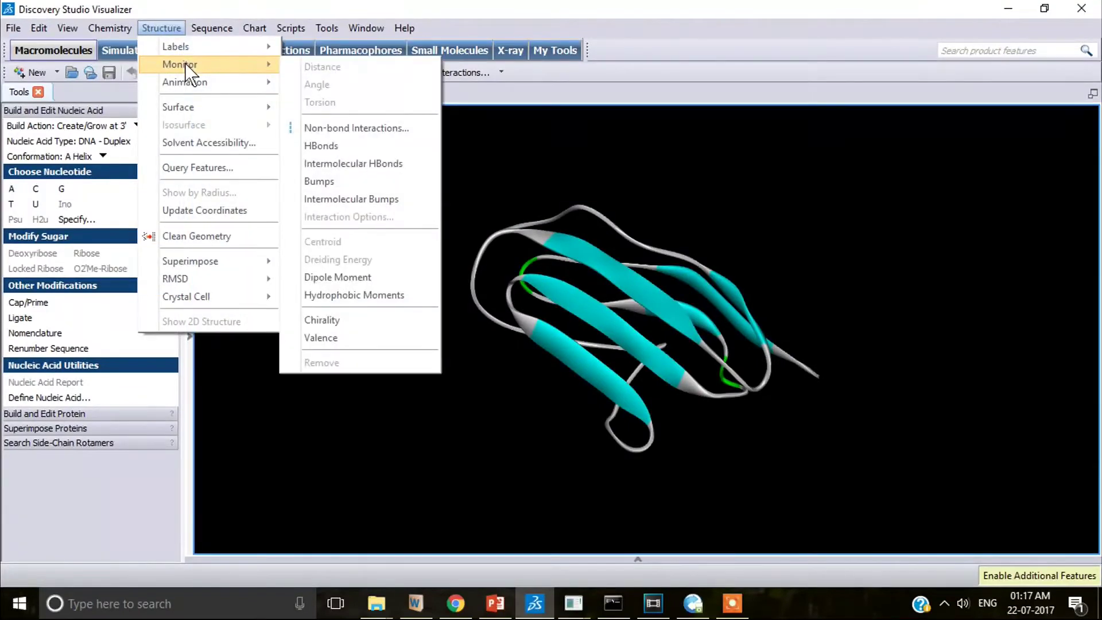
mouse_move(245, 106)
left_click(312, 110)
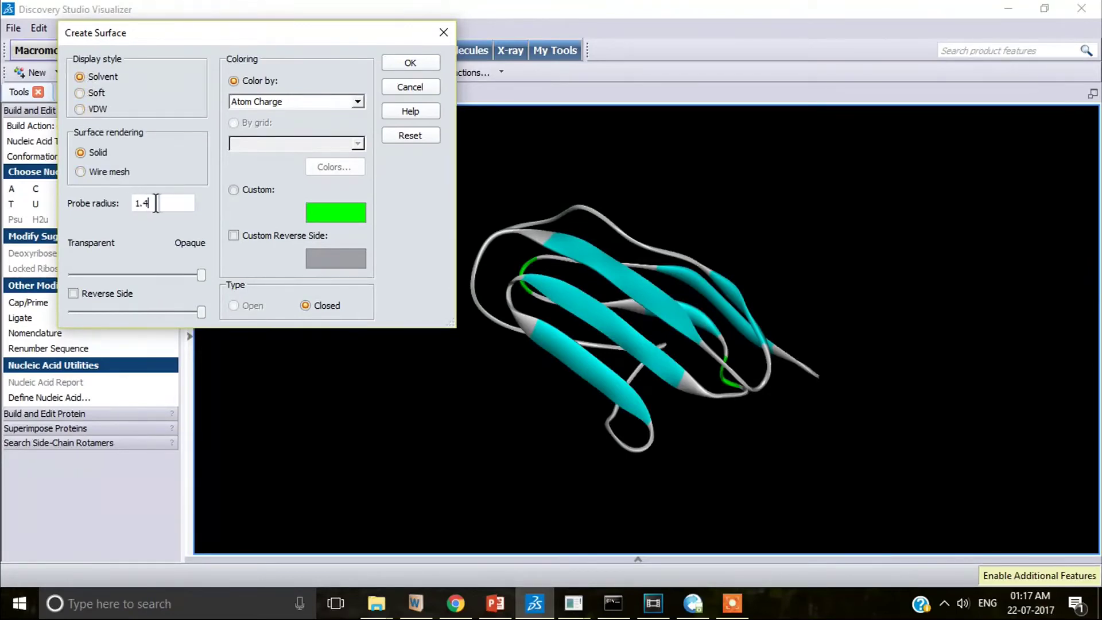
left_click_drag(153, 203, 108, 195)
type("1.4")
left_click(392, 64)
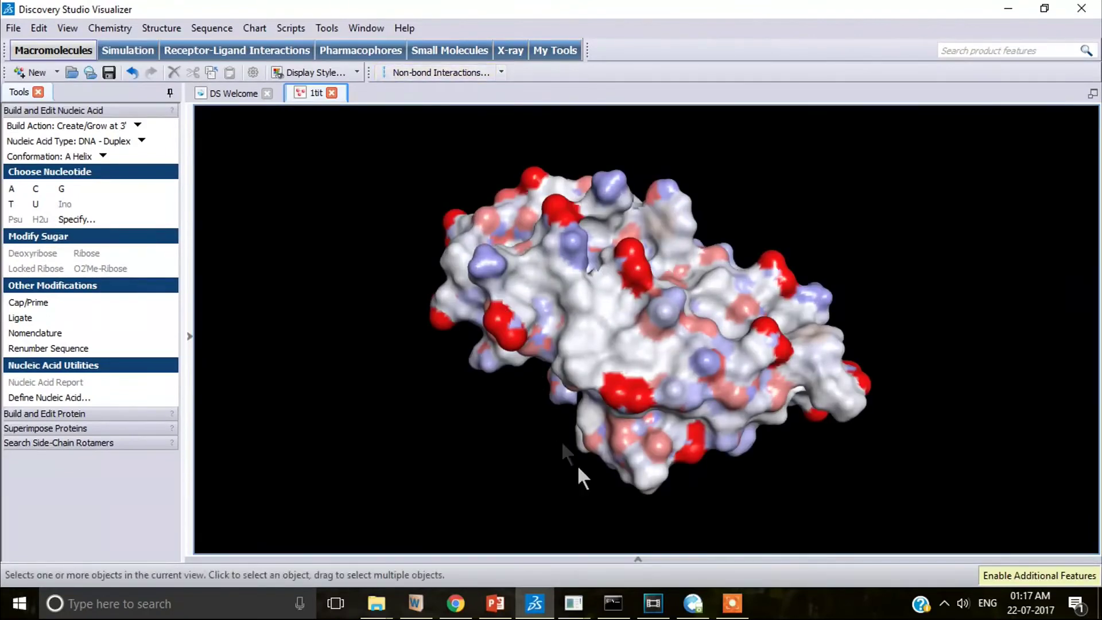
- Show the SolidSurface properties table: surface area 5,128.94 and volume 11,007.9
left_click(637, 557)
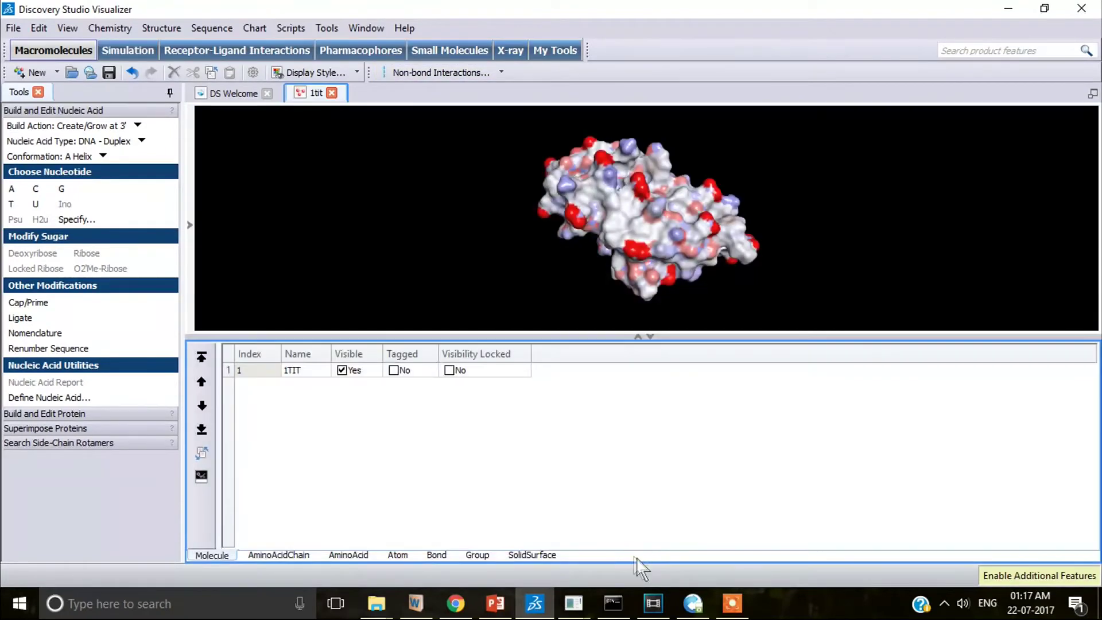
left_click(531, 553)
left_click_drag(469, 539, 654, 545)
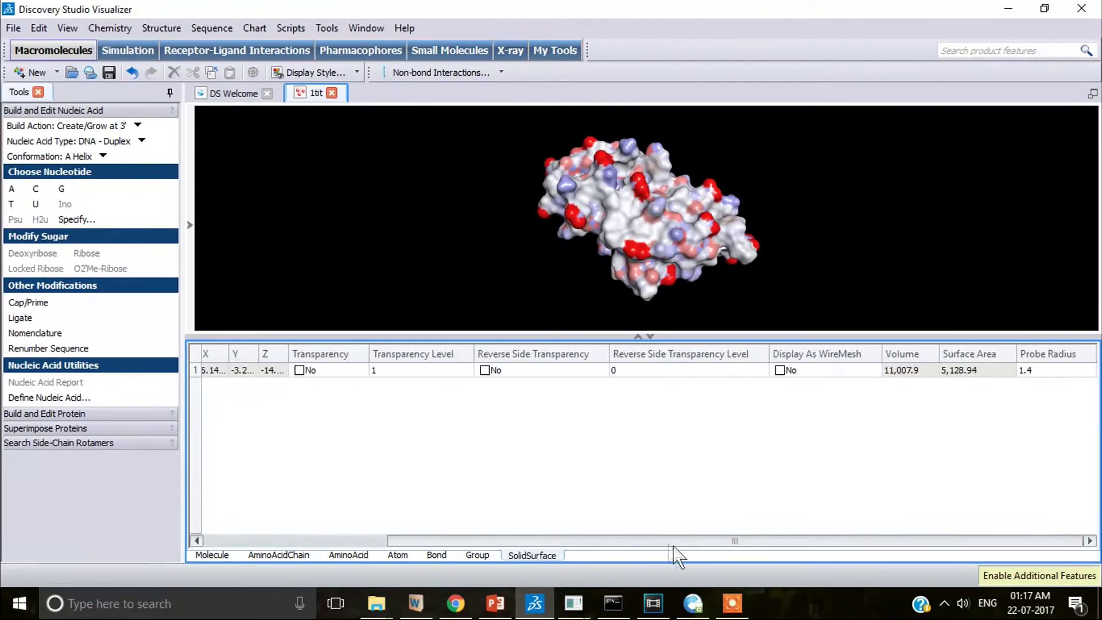
left_click(980, 370)
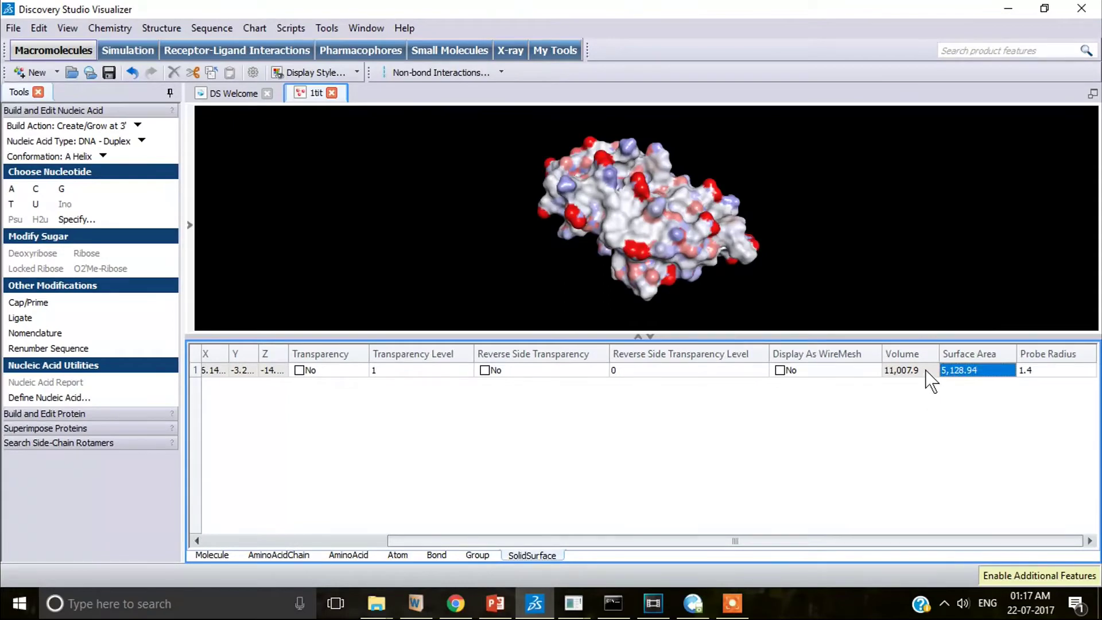
left_click(925, 369)
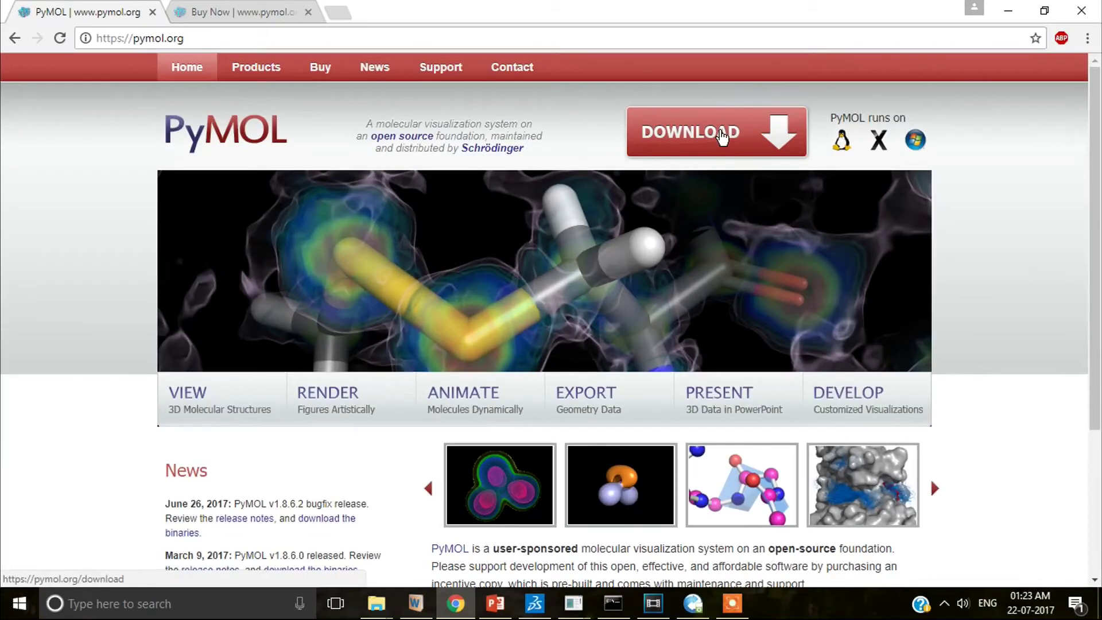
- Go from PyMOL's download page to pymol.org/buy and choose the Student/Teacher option
left_click(722, 137)
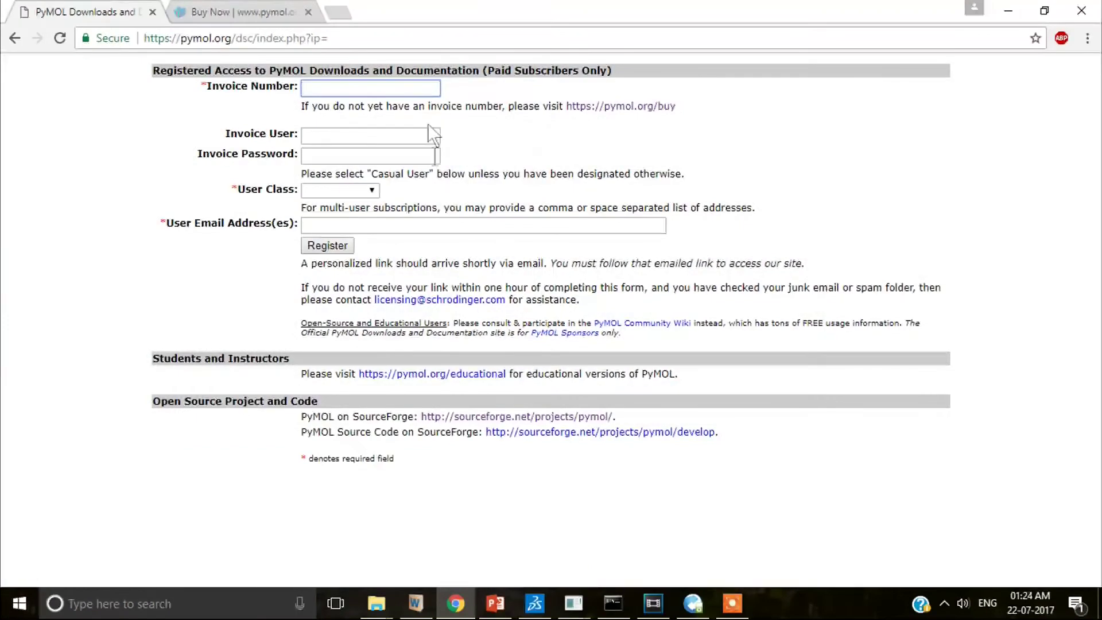
left_click(617, 107)
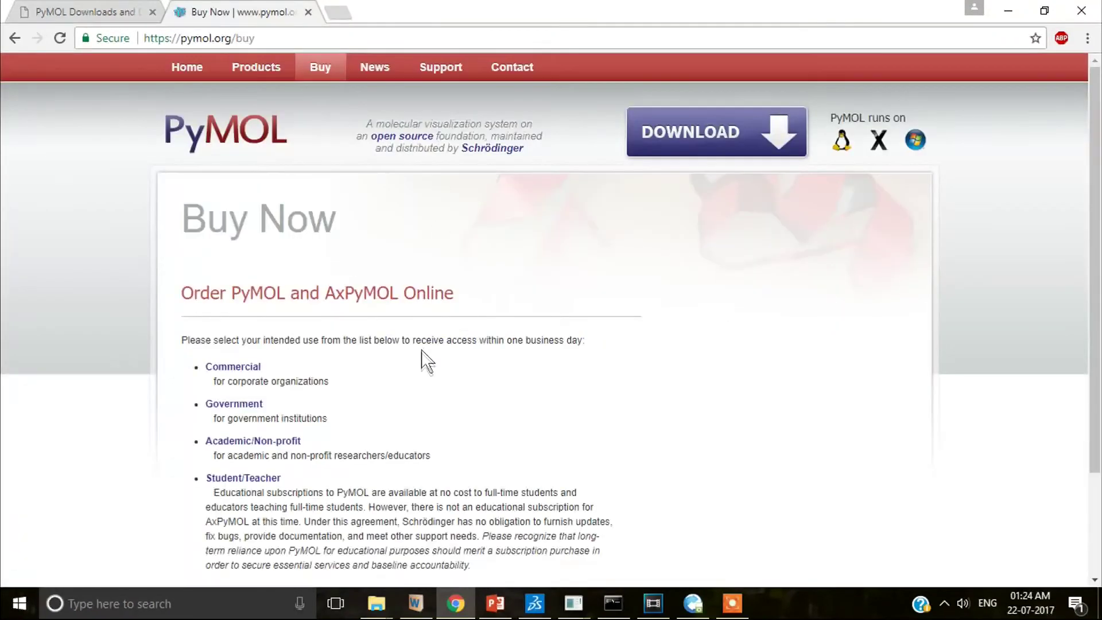
scroll(425, 361, "down", 2)
scroll(425, 361, "down", 1)
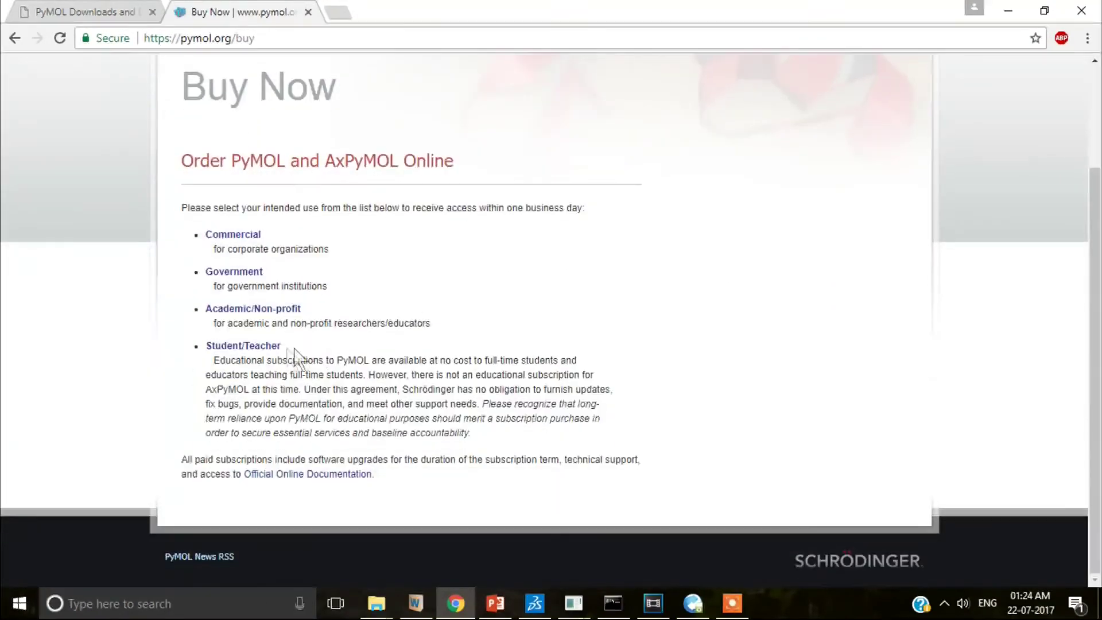
left_click(249, 346)
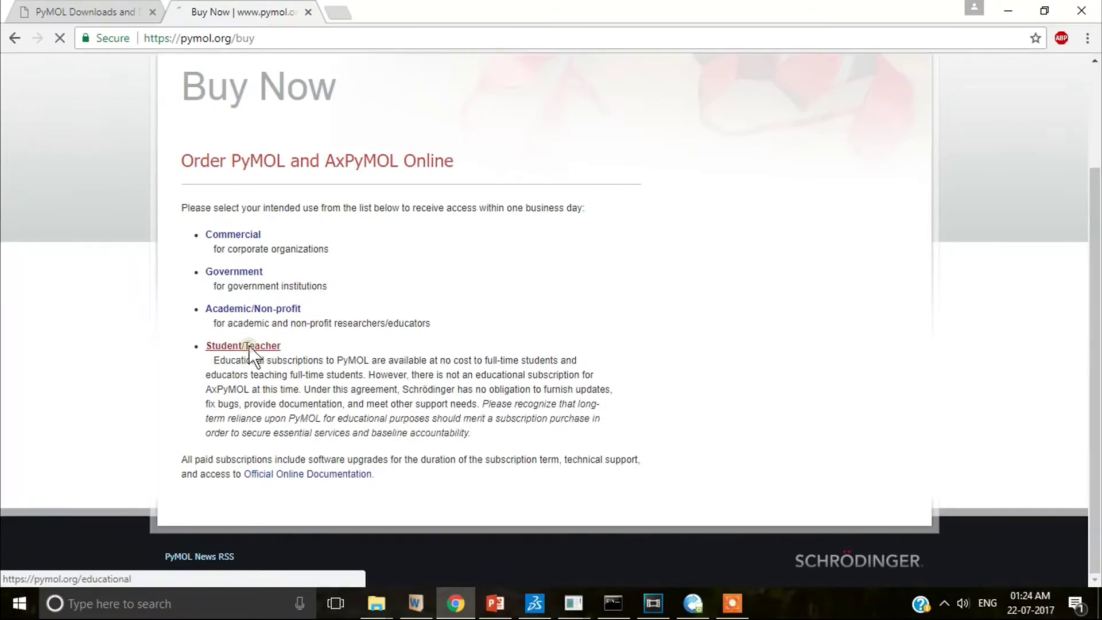
scroll(249, 351, "down", 1)
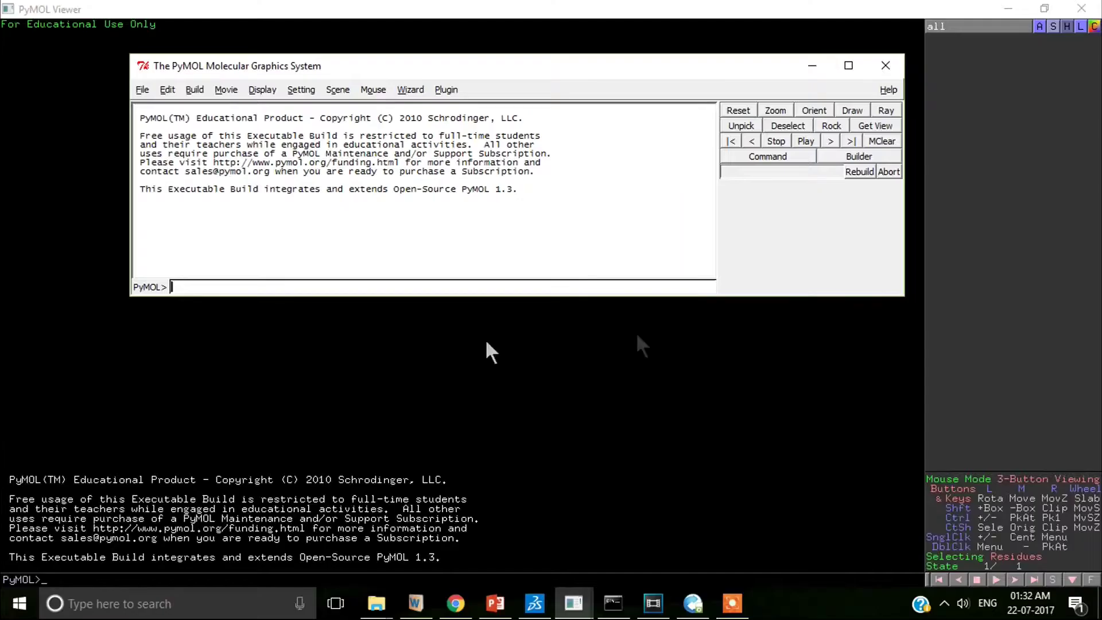
left_click(142, 89)
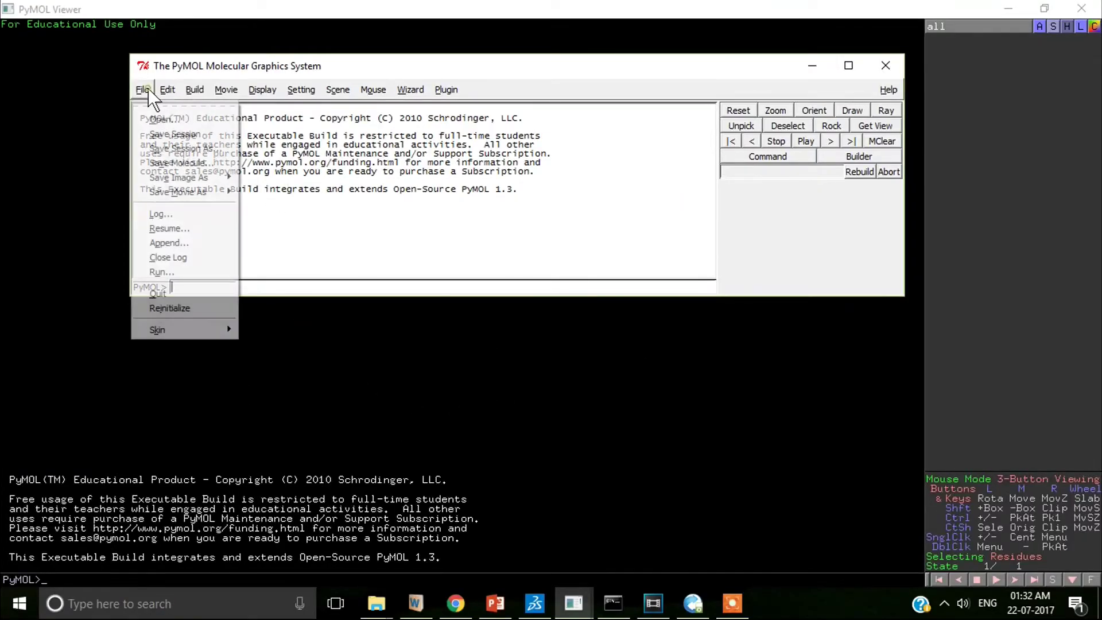
left_click(167, 119)
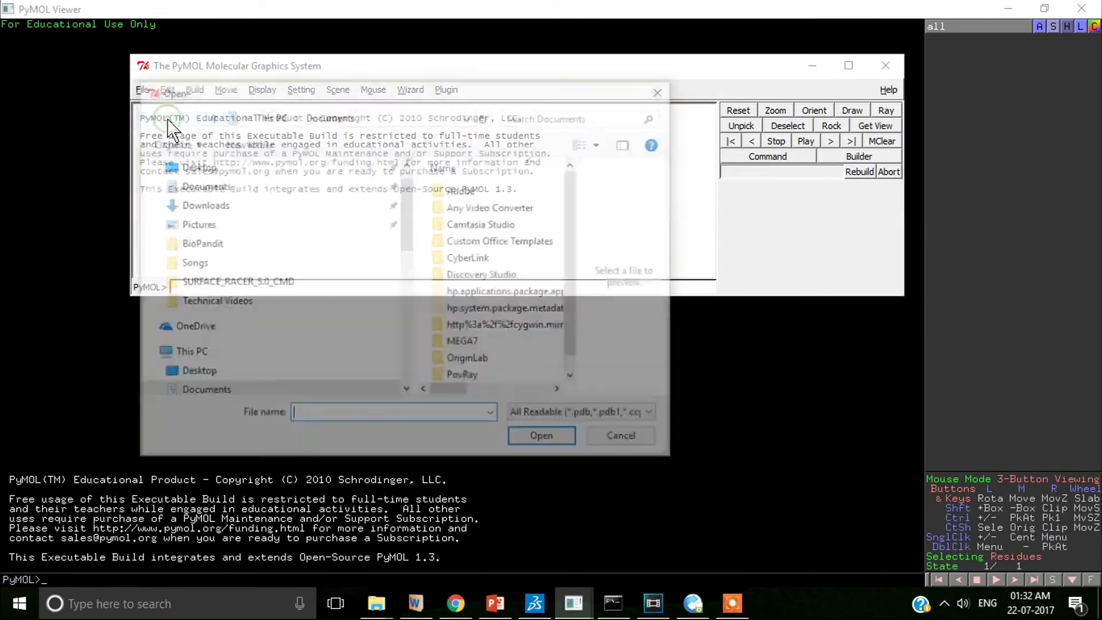
left_click_drag(573, 287, 576, 344)
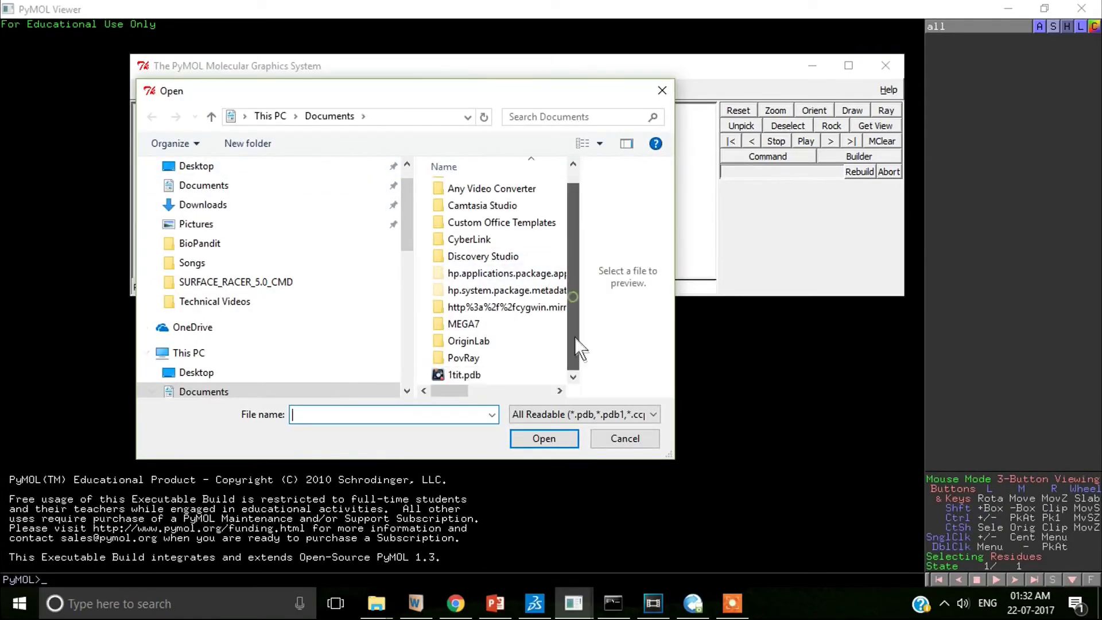
left_click(485, 375)
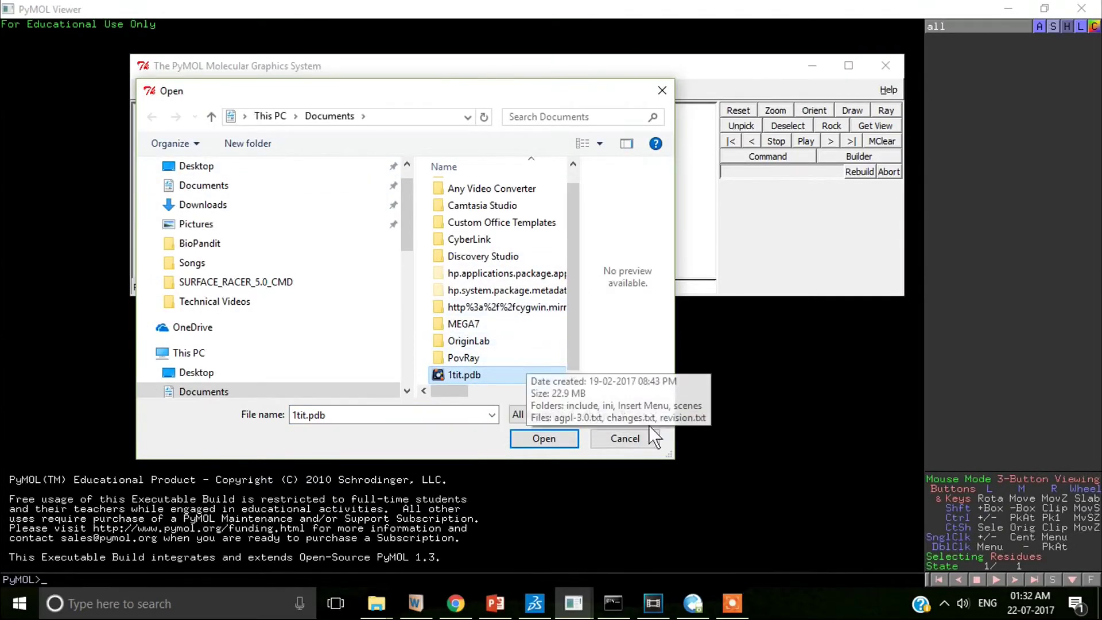
left_click(615, 440)
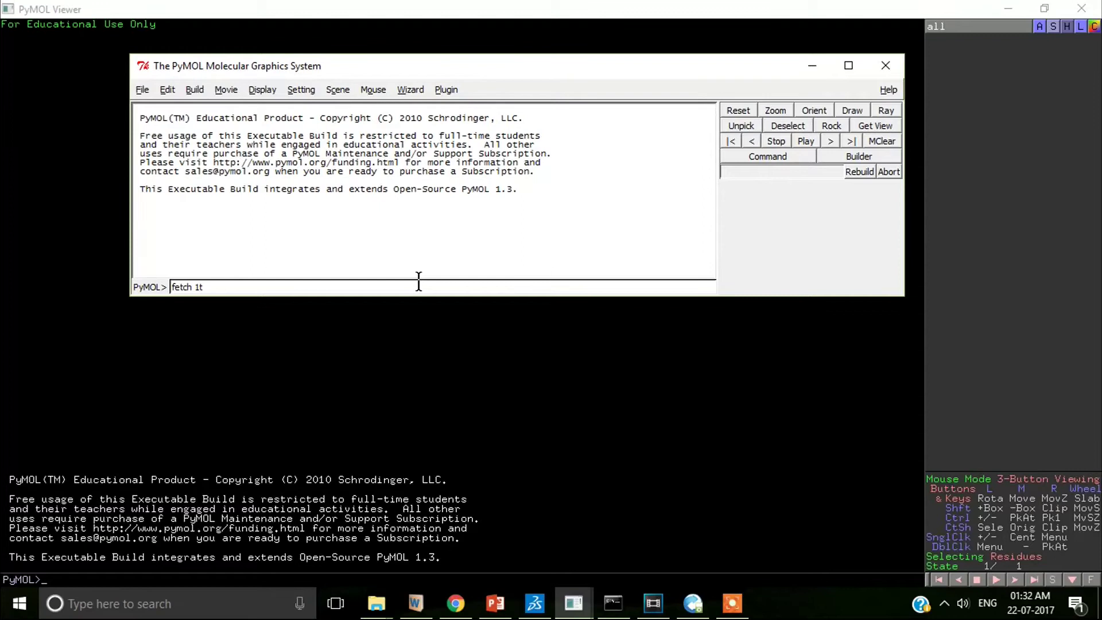
- Load 1tit into PyMOL with 'fetch 1tit'
left_click(419, 284)
type("fetch 1tit")
key("Return")
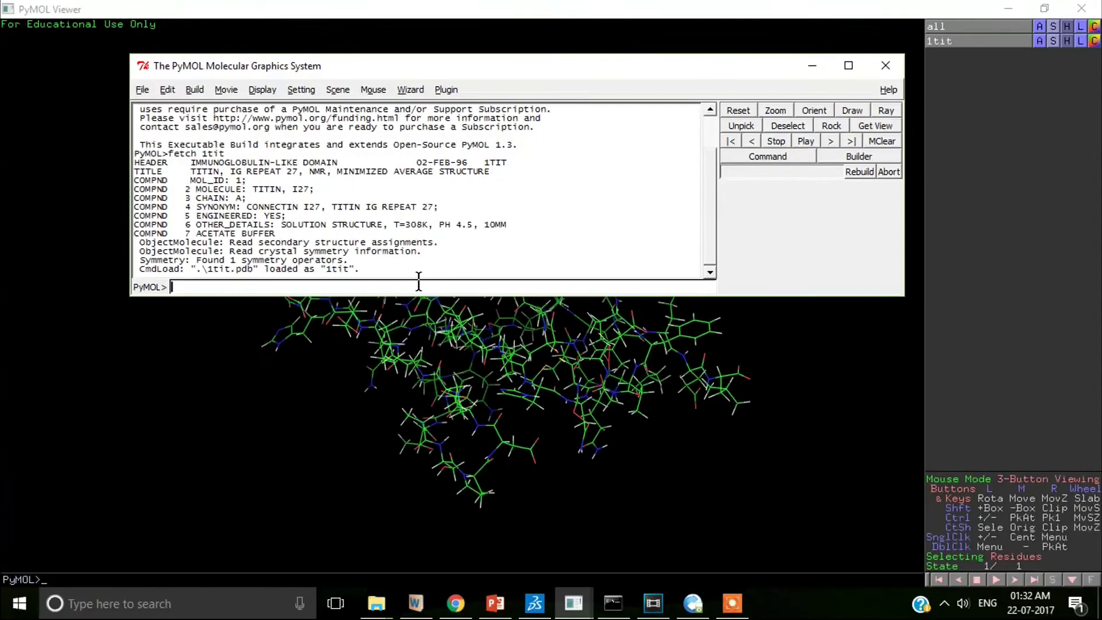
left_click_drag(522, 65, 463, 38)
left_click(826, 413)
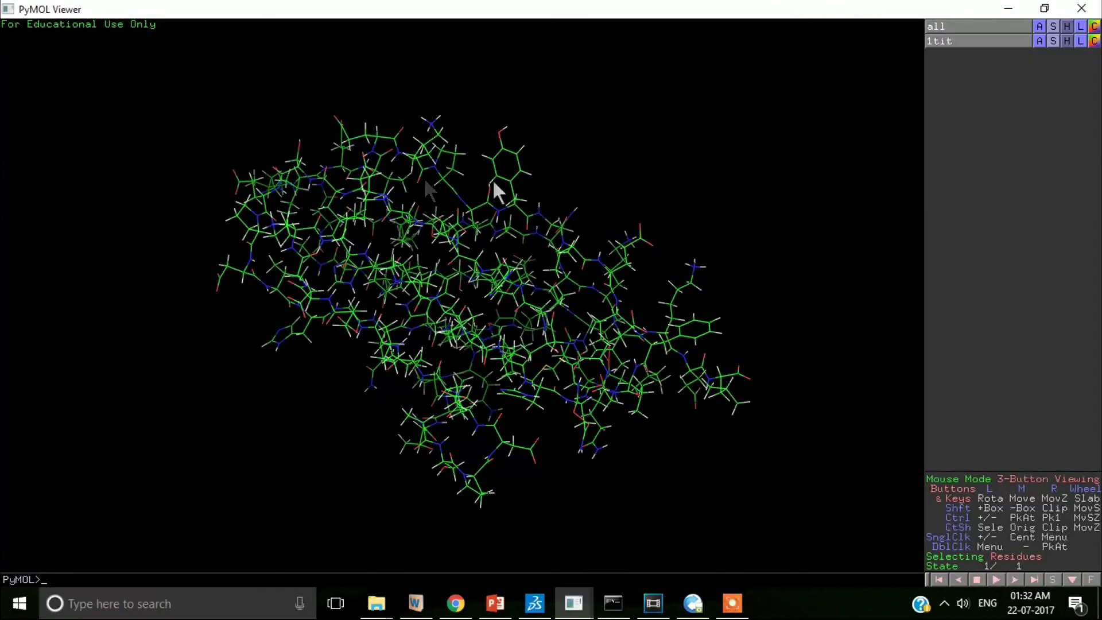
- Hide all representations of 1tit, show it as a cartoon, and rotate it upright
left_click(1066, 41)
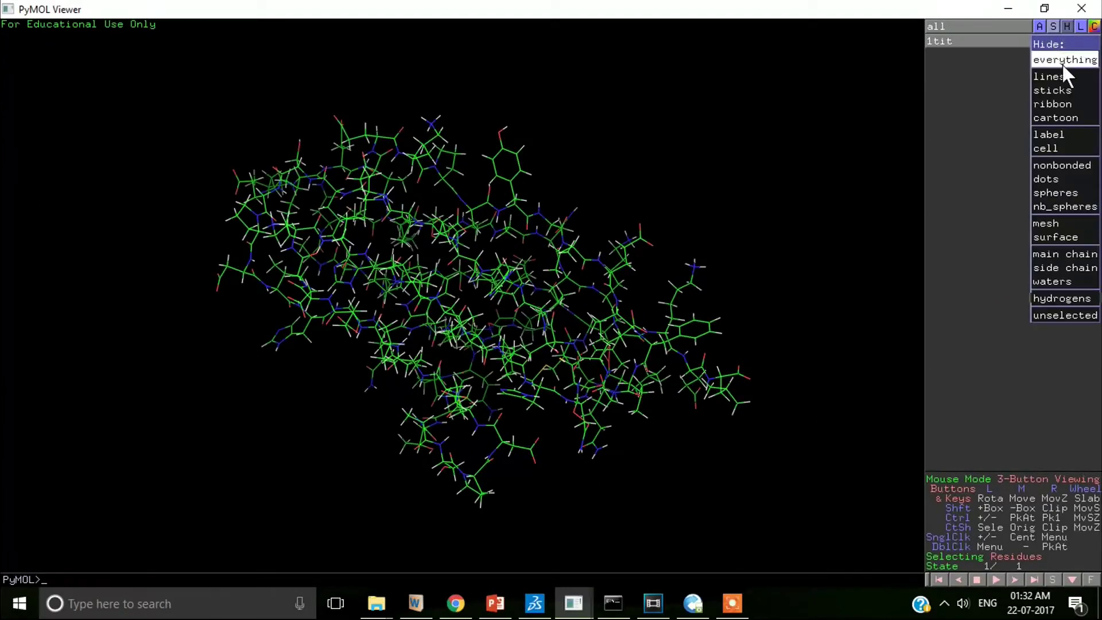
left_click(1061, 61)
left_click(1053, 41)
left_click(1054, 118)
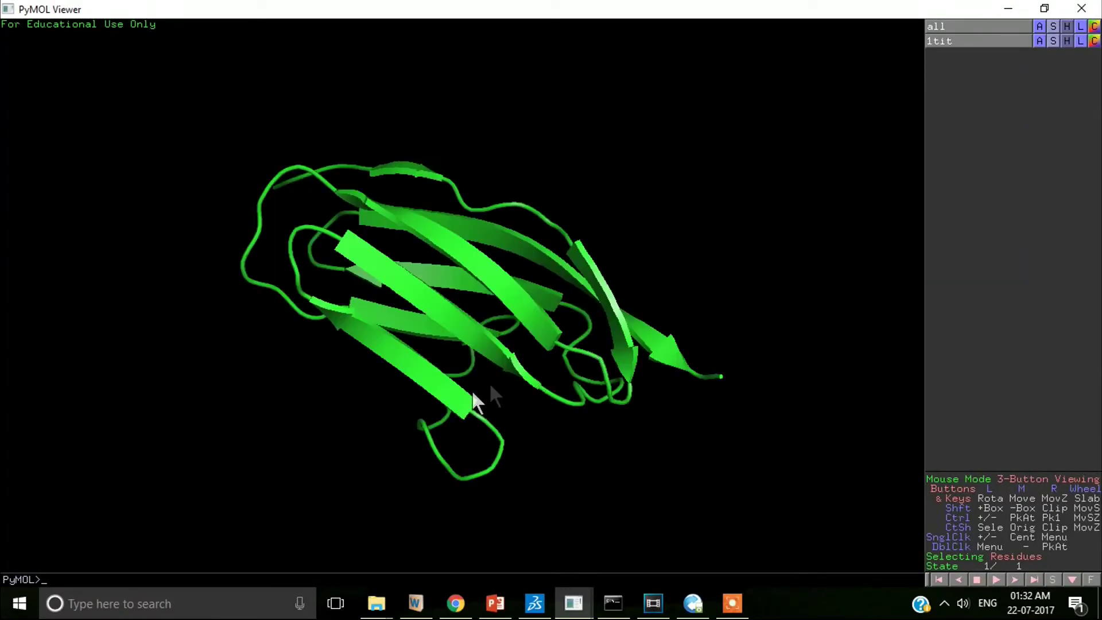
mouse_move(482, 396)
left_mouse_down()
mouse_move(379, 423)
mouse_move(539, 355)
mouse_move(544, 480)
mouse_move(598, 276)
mouse_move(551, 209)
mouse_move(440, 203)
left_mouse_up()
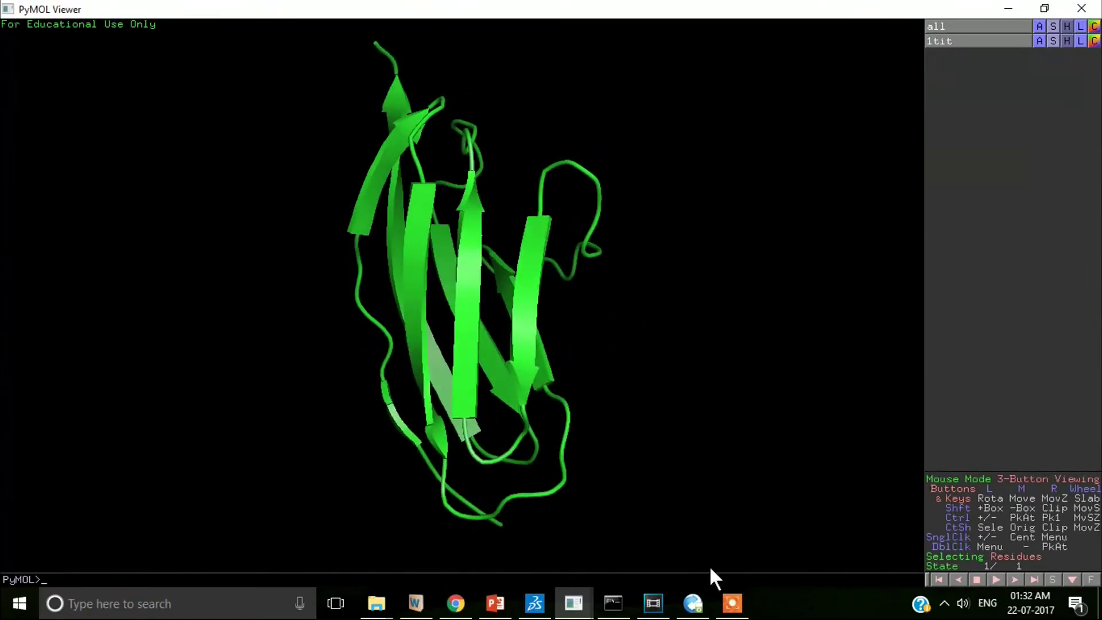
- Turn on dot_solvent and set dot_density to 4
mouse_move(602, 597)
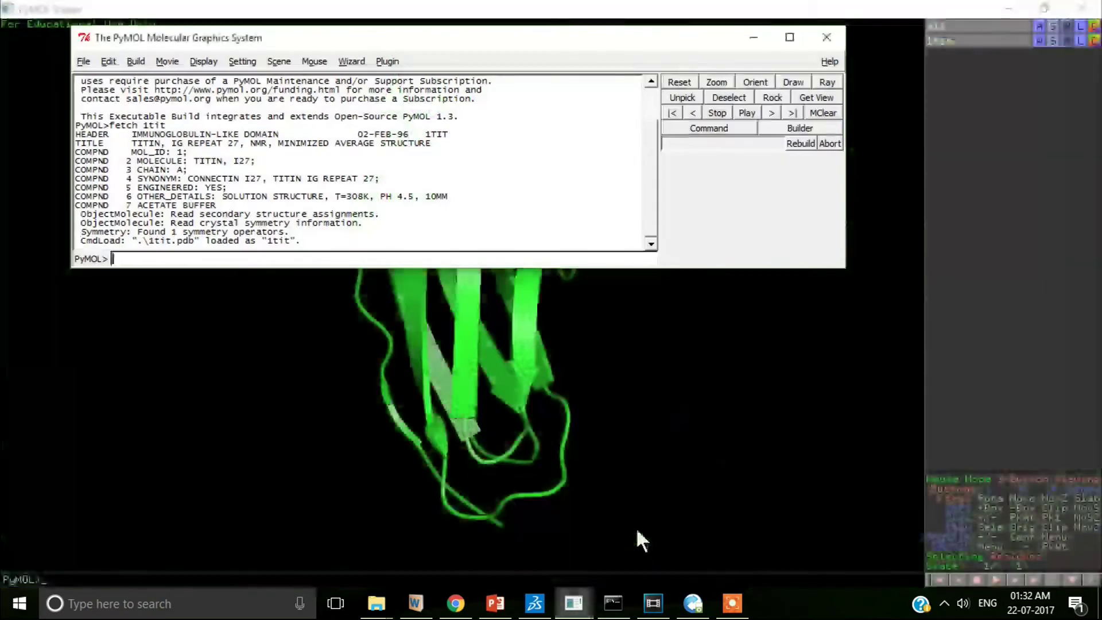
left_click(637, 522)
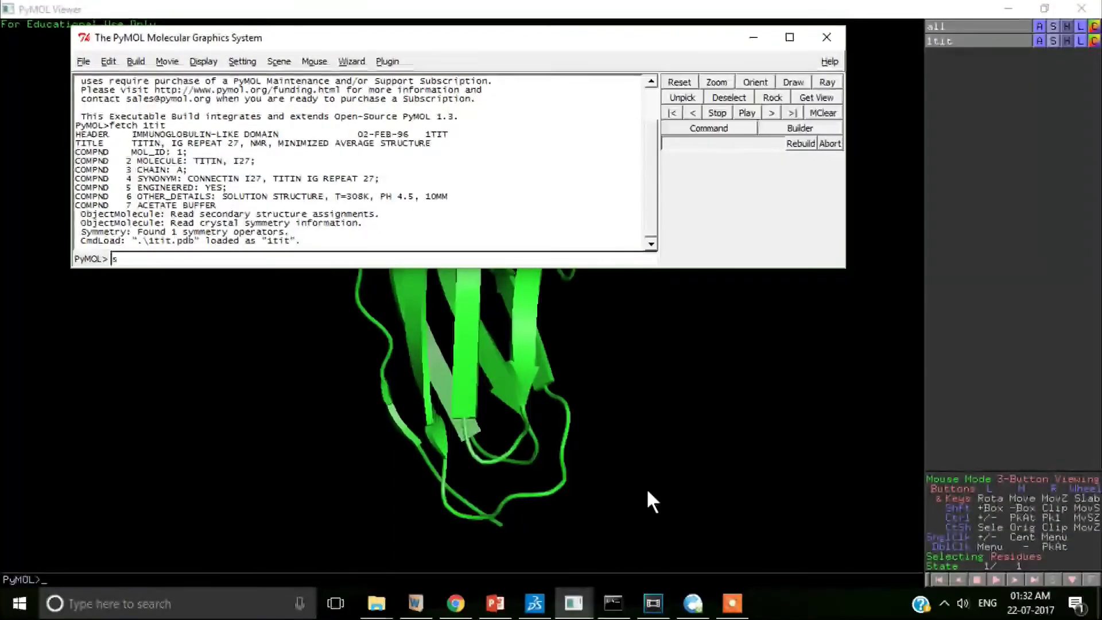
type("set dot ")
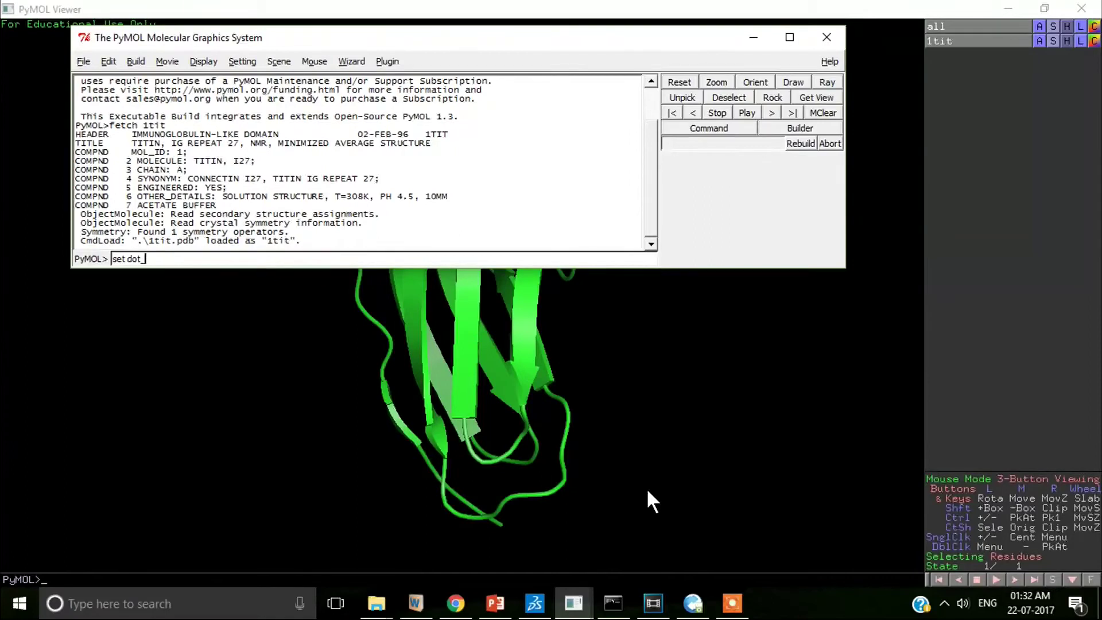
type("solvent, on")
key("Return")
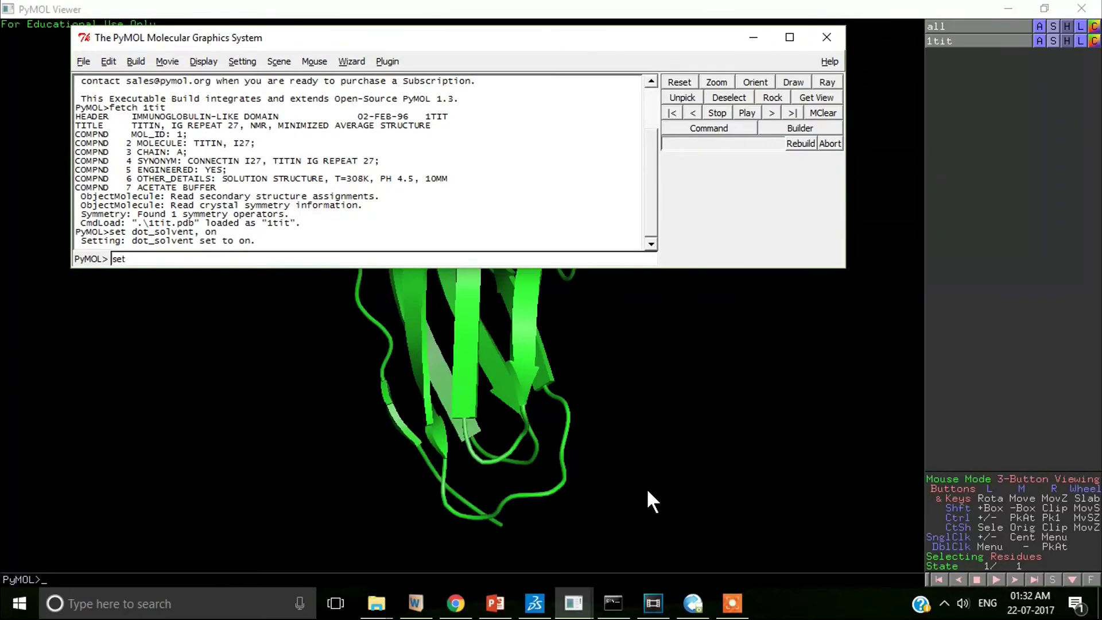
type("set dot_density, 4")
key("Return")
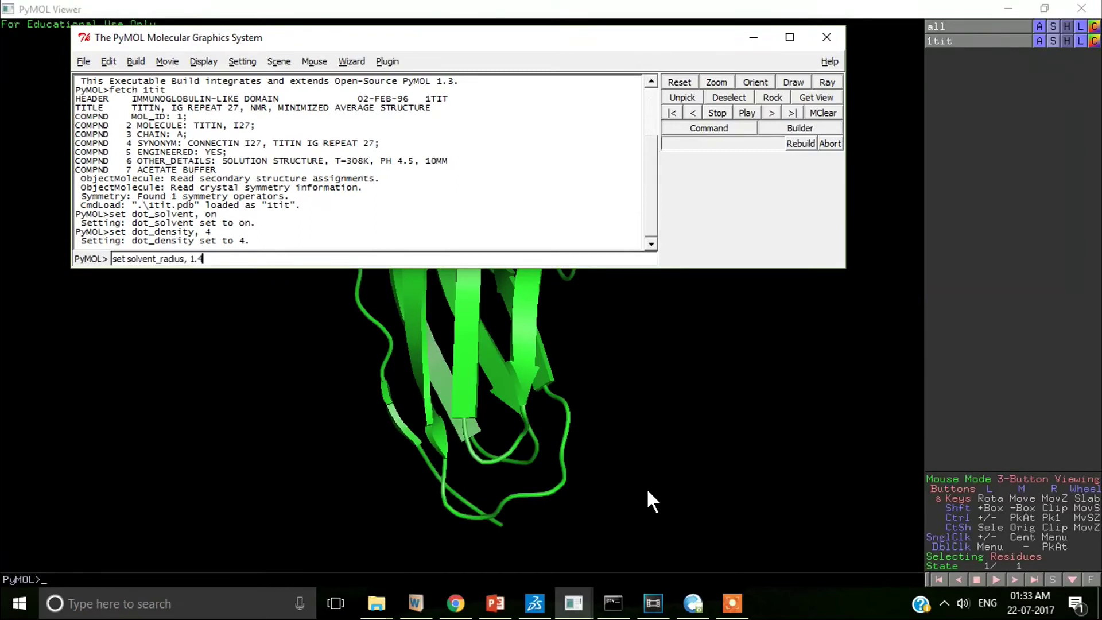
- Set solvent_radius 1.4, get 1tit's area of 5972.657 Å², and select residues 1–10
key("Return")
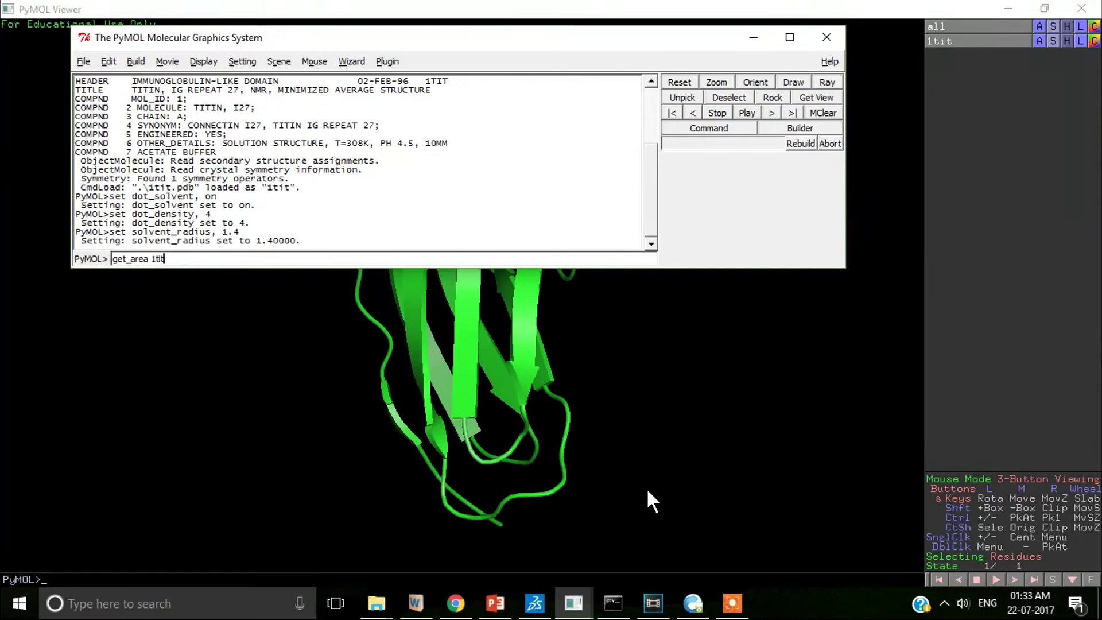
key("Return")
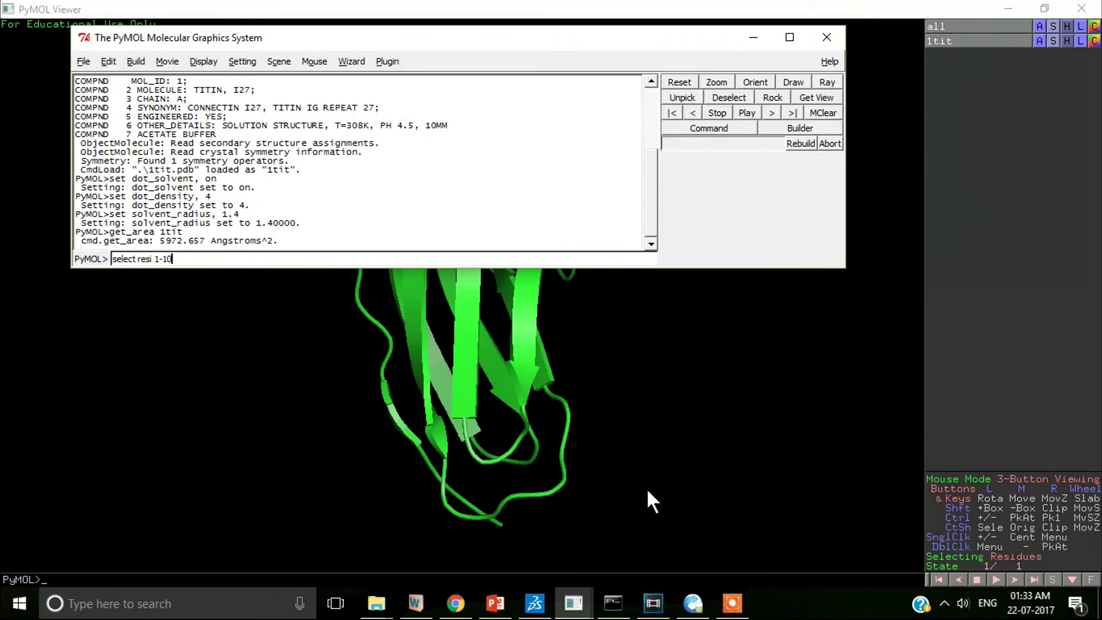
key("Return")
- Redisplay the residues 1–10 selection and run 'get_area sele', giving 898.010 Å²
left_click(638, 484)
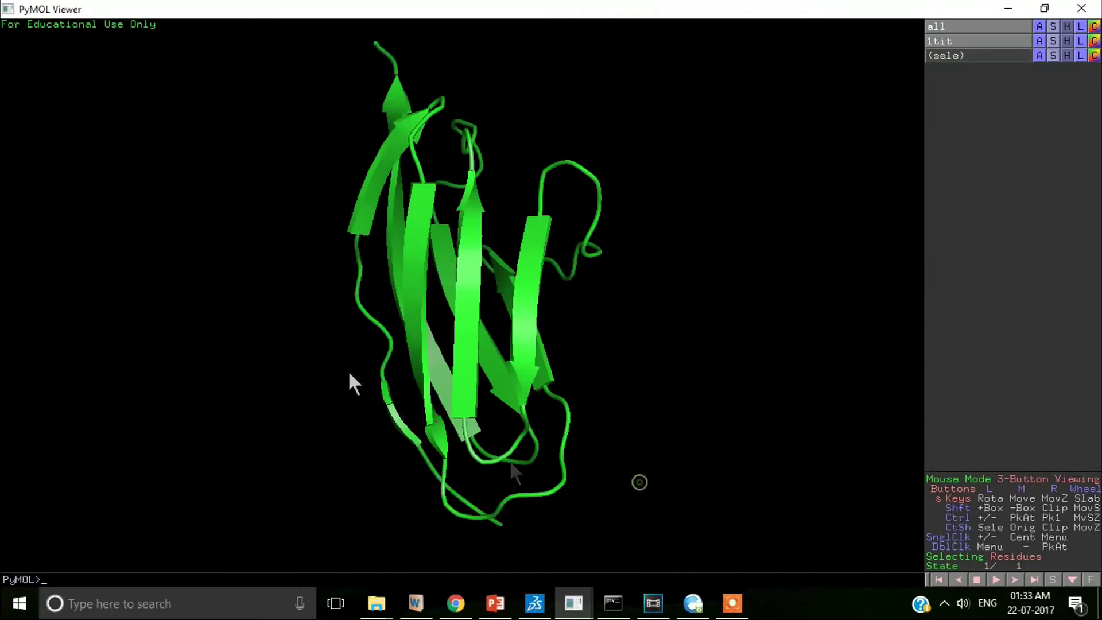
left_click(980, 58)
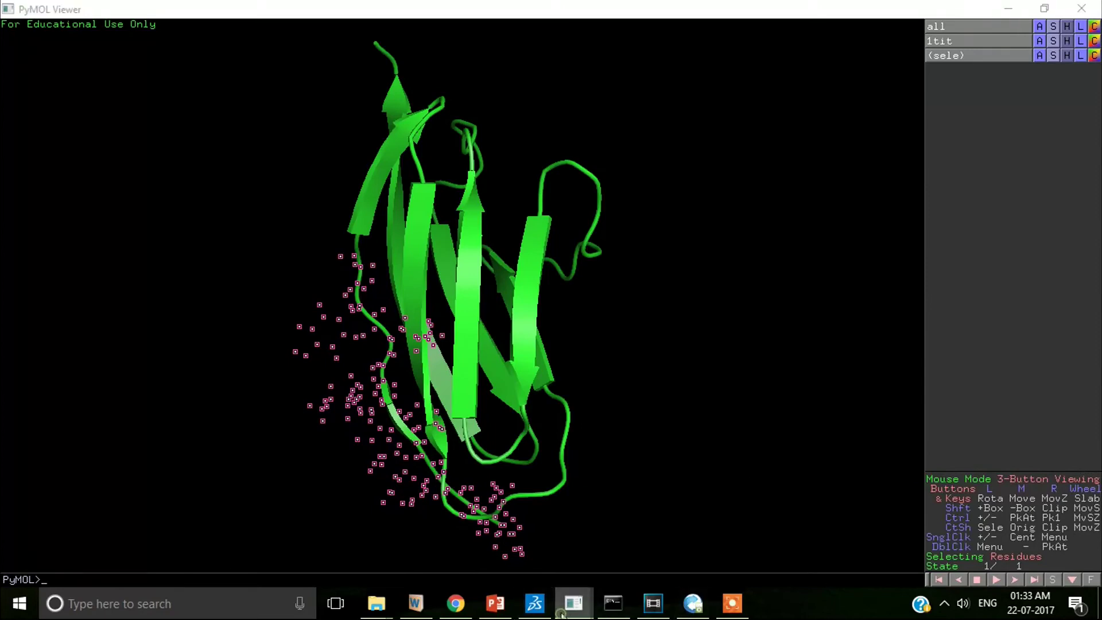
left_click(590, 536)
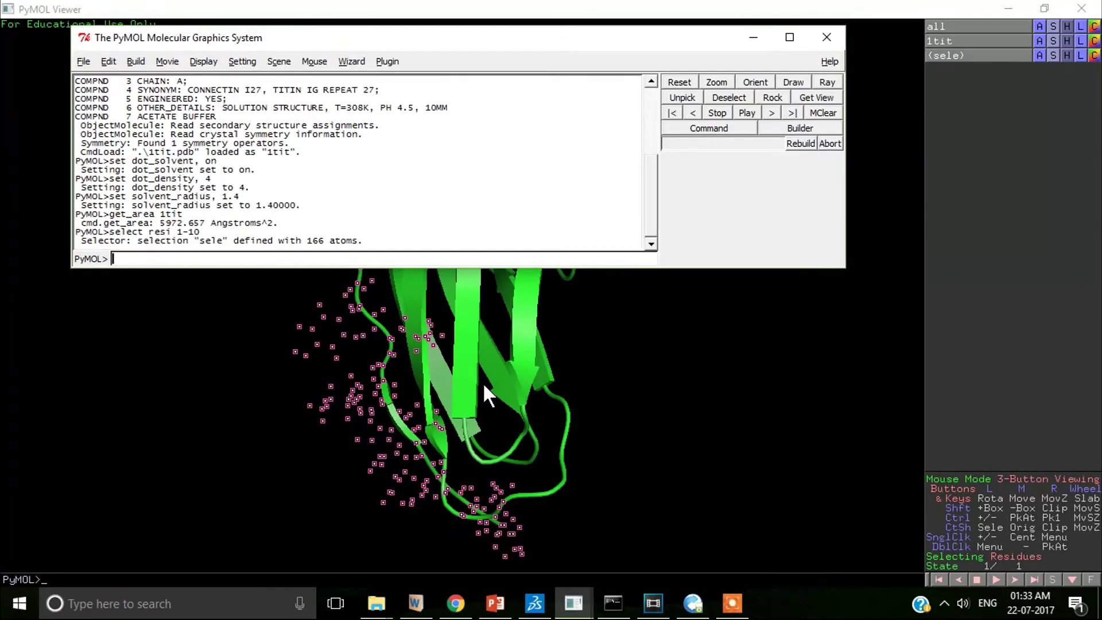
type("get-area sele")
key("Return")
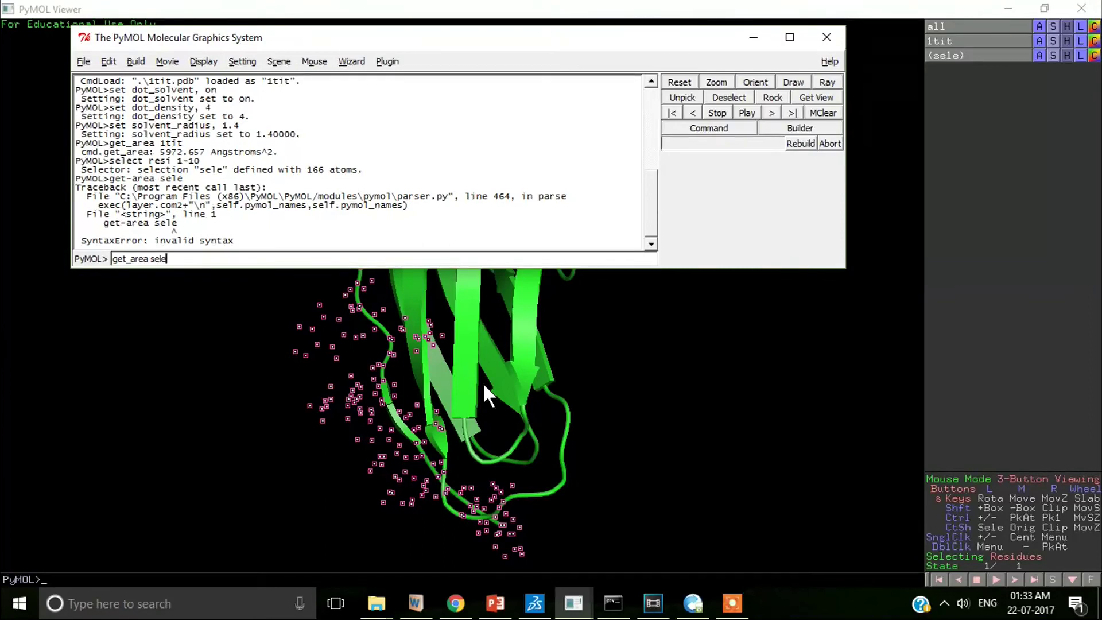
type("get_area sele")
key("Return")
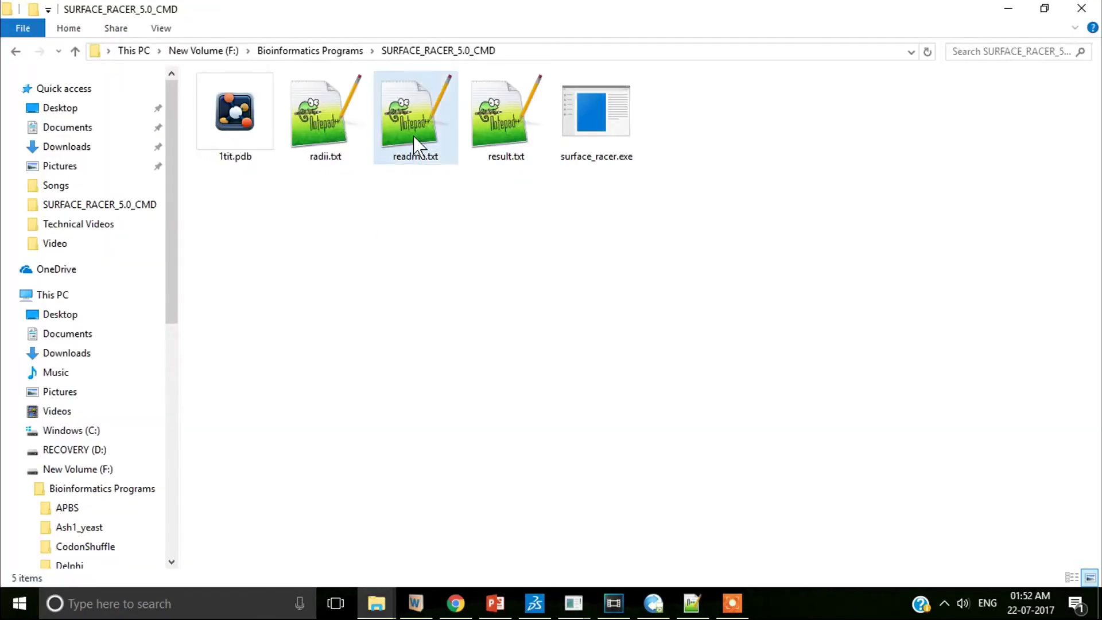
- Open readme.txt in Notepad++ and highlight the command-line usage example on line 19
double_click(417, 148)
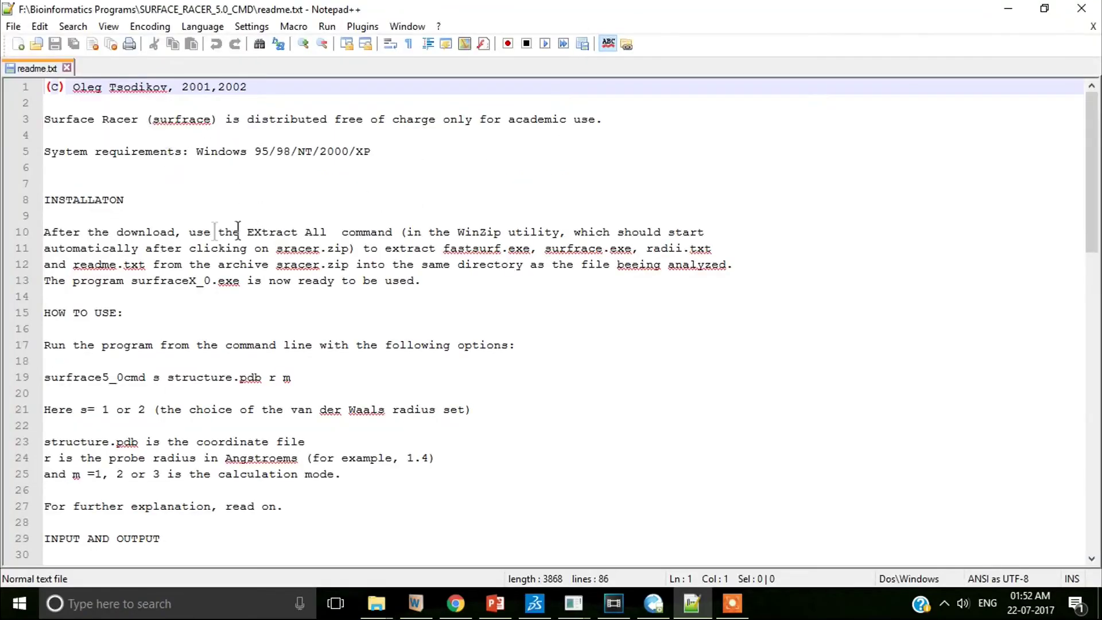
left_click(310, 377)
left_click(39, 377, "shift")
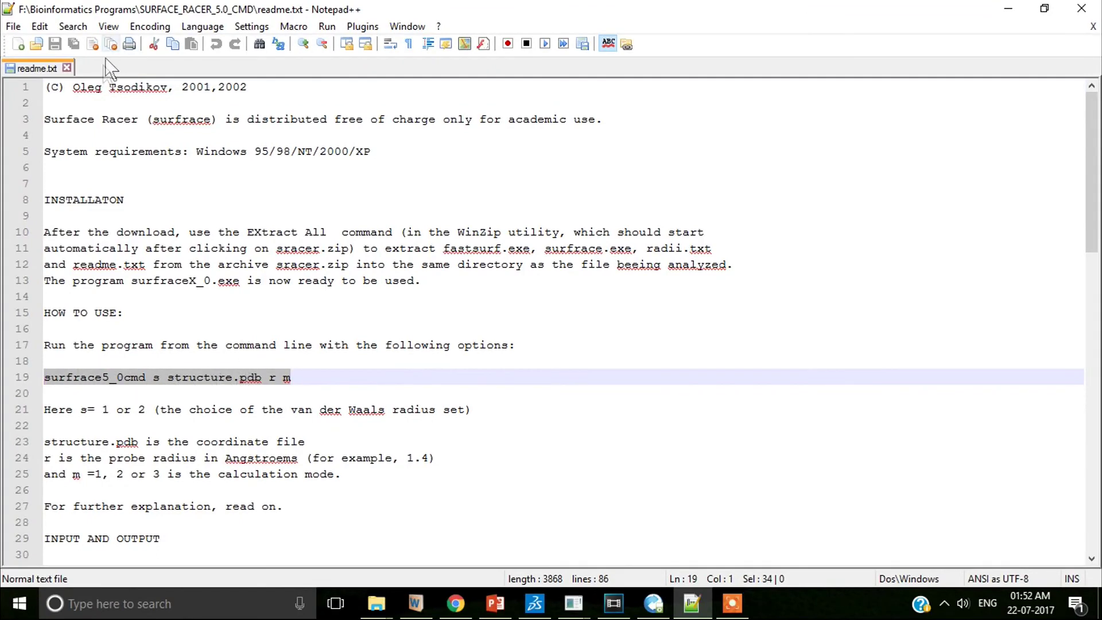
- Close the readme and bring up the context menu in the SURFACE_RACER_5.0_CMD folder
left_click(92, 45)
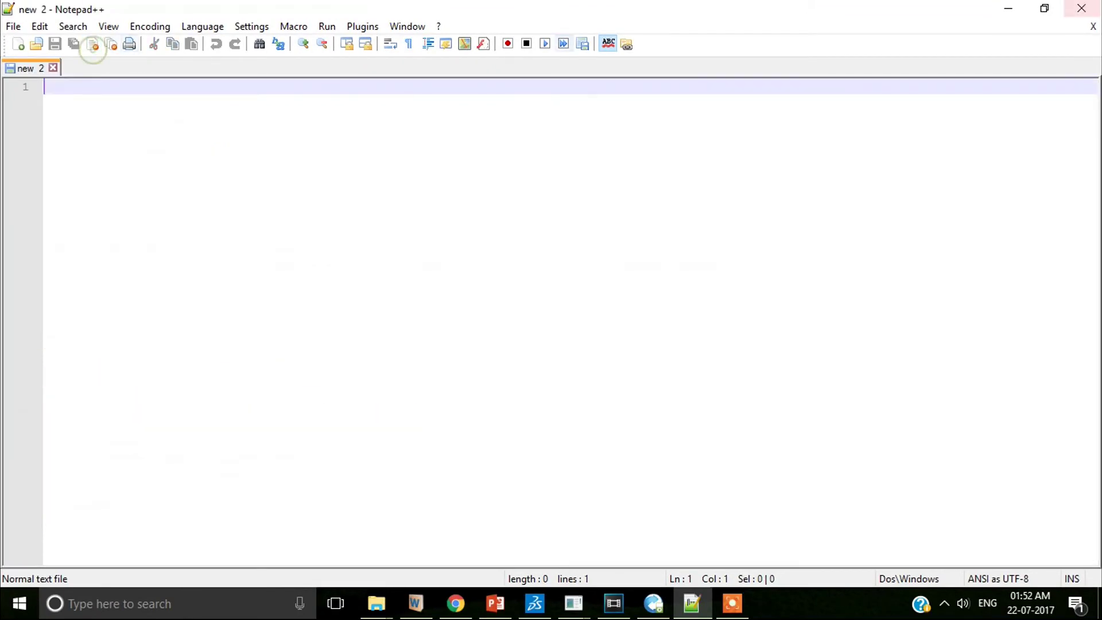
left_click(556, 242)
right_click(574, 266)
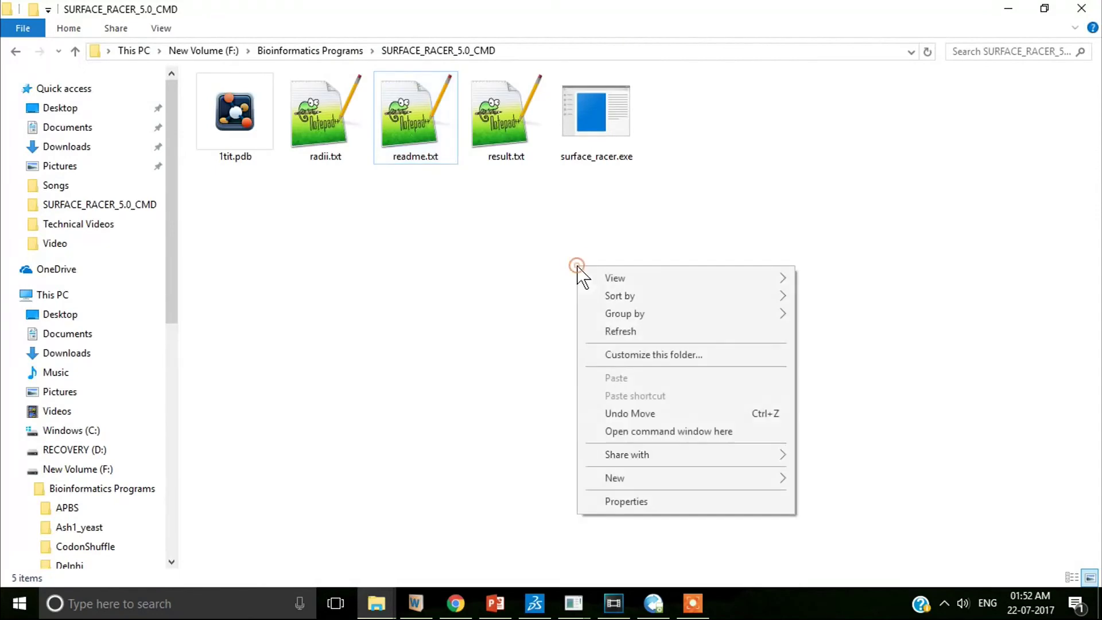
- Run 'surface_racer 1 1tit.pdb 1.4 1' from a command window in the folder, then quit and minimize it
left_click(640, 436)
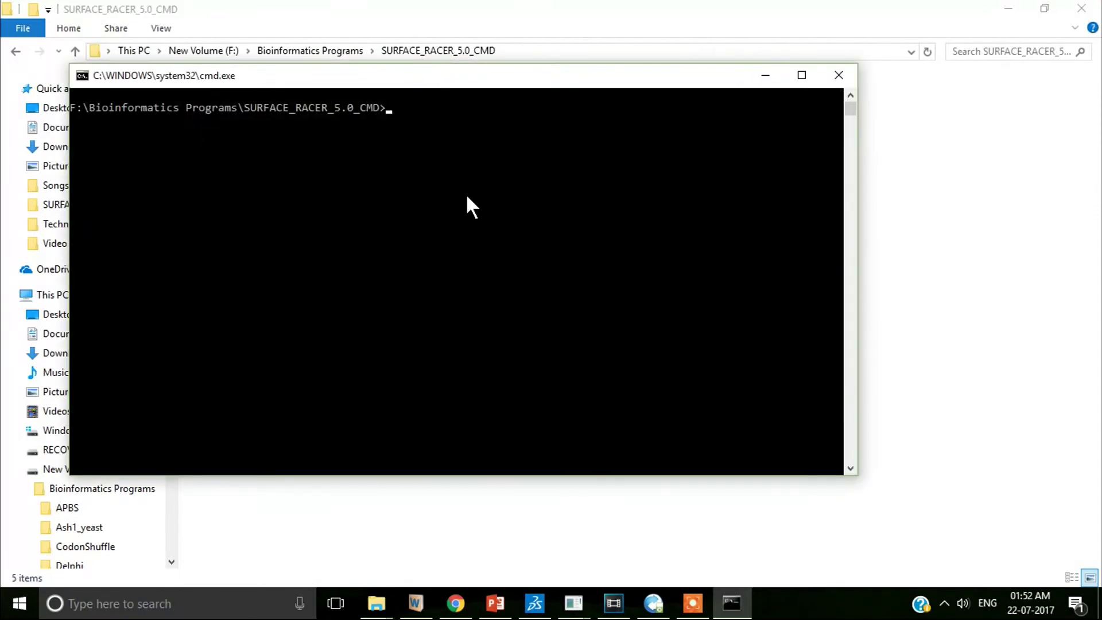
type("surface_racer 1 1tit.pdb 1.4")
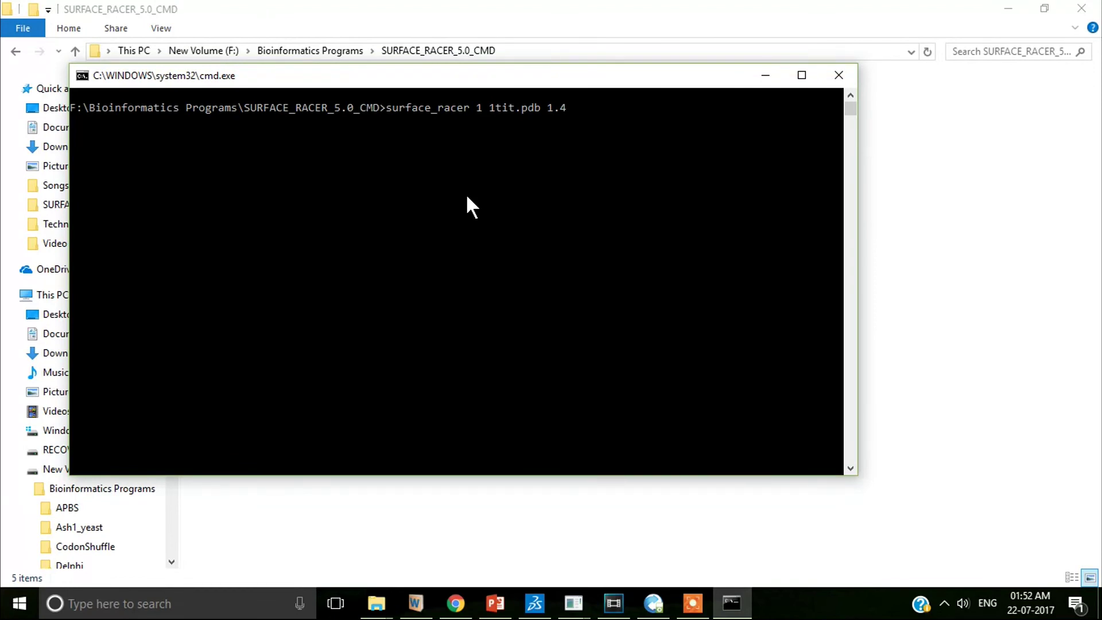
type(" 1")
key("Return")
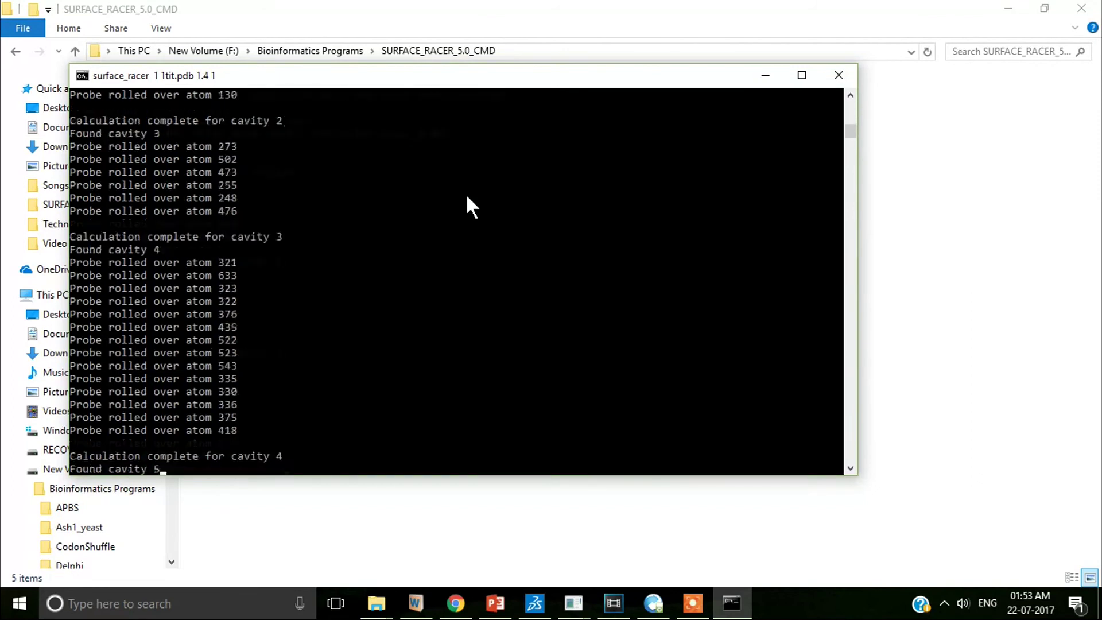
key("Return")
key("Return")
key("super+Down")
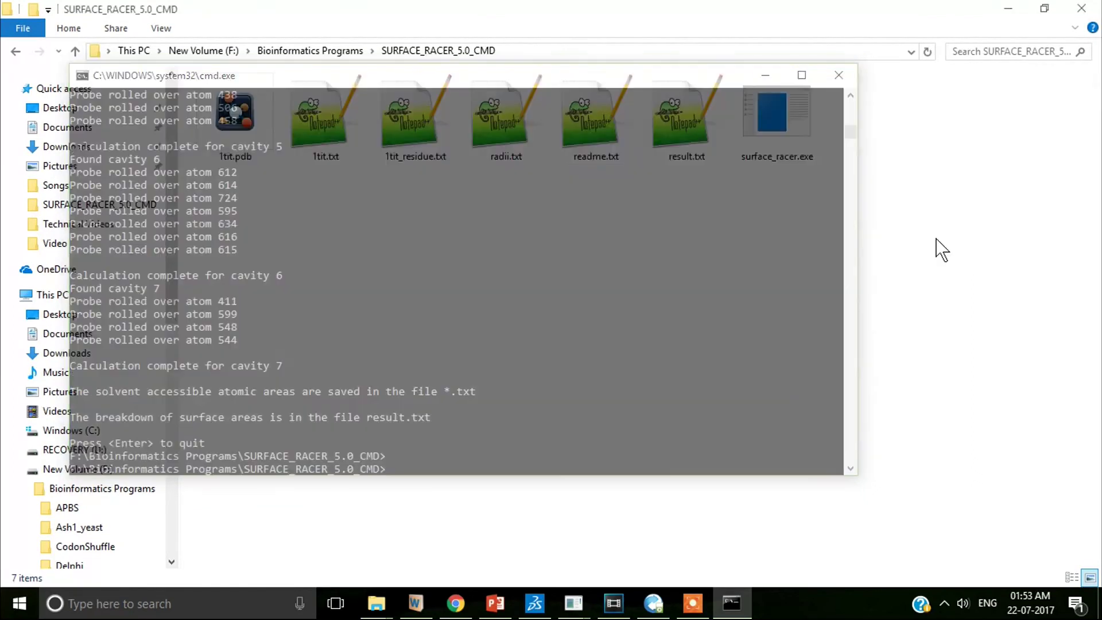
- Locate the new 1tit.txt, 1tit_residue.txt and result.txt outputs and open result.txt
left_click(331, 152)
left_click(428, 129)
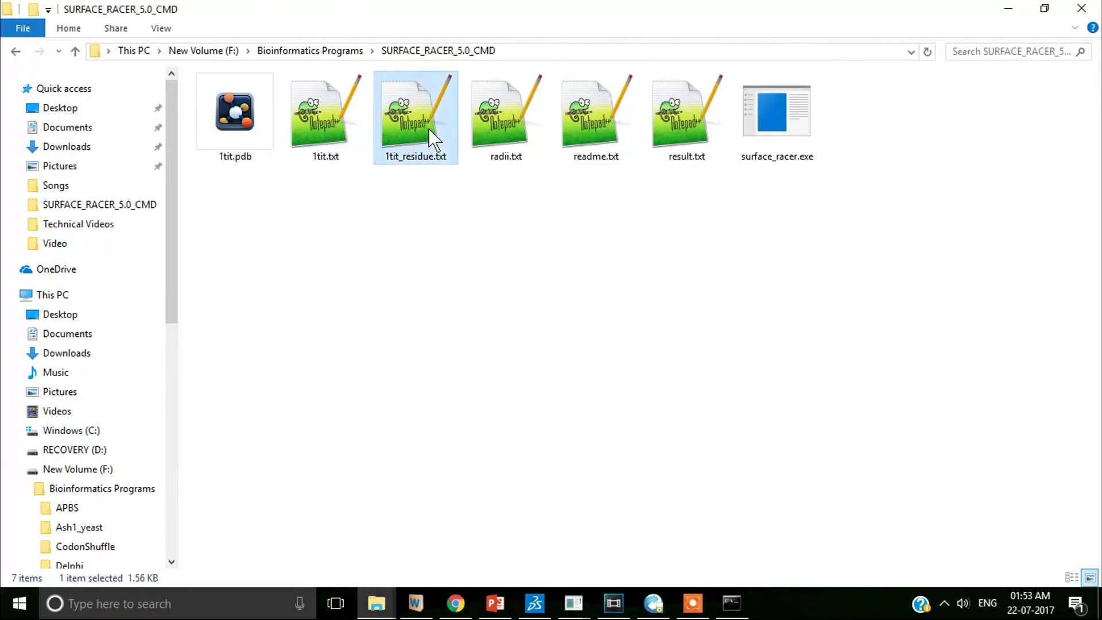
left_click(681, 142)
double_click(686, 124)
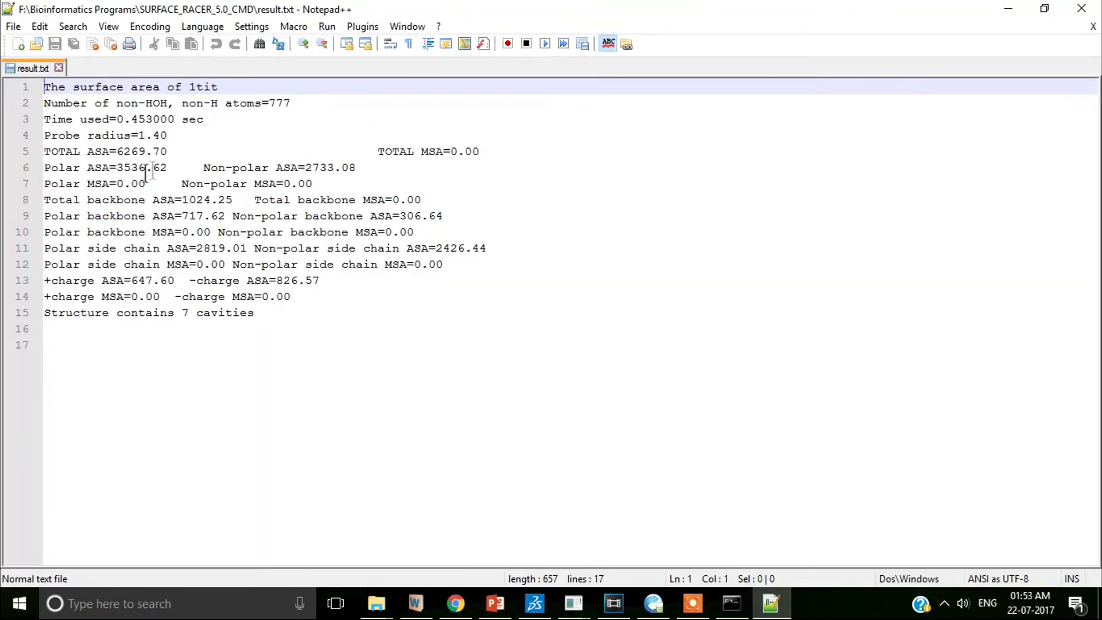
- Highlight total ASA 6269.70, polar 3536.62, non-polar 2733.08 and total backbone ASA 1024.25
left_click_drag(181, 151, 44, 151)
left_click_drag(174, 167, 44, 167)
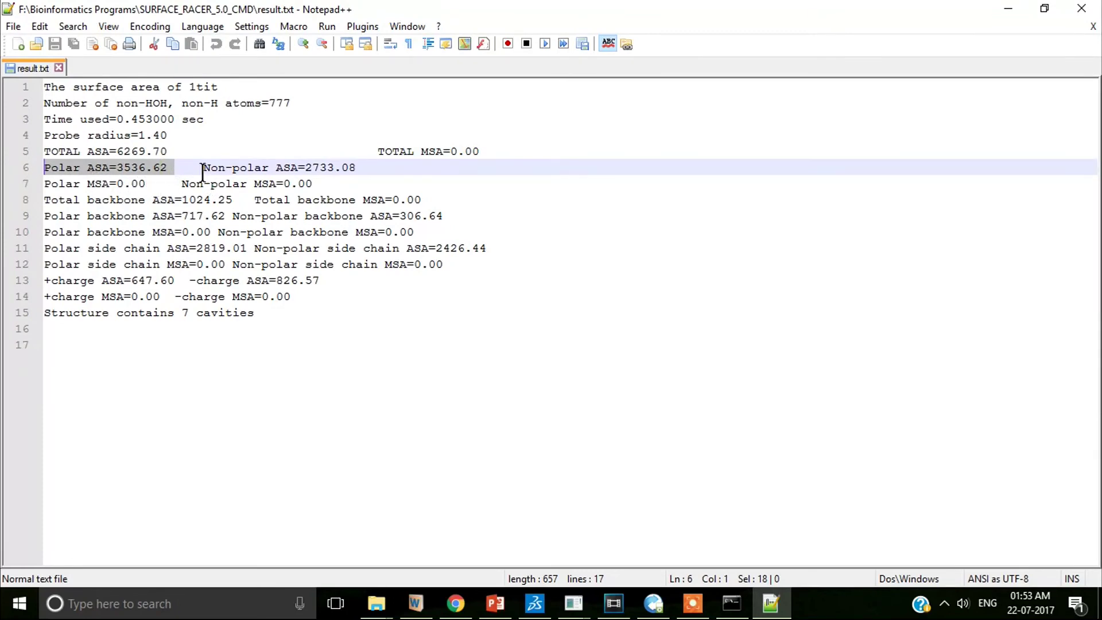
left_click_drag(203, 167, 377, 167)
left_click_drag(254, 200, 450, 202)
left_click_drag(234, 199, 44, 199)
- Highlight backbone polar 717.62, non-polar 306.64, side-chain 2426.44, +charge 647.60 and -charge 826.57
left_click(225, 217)
left_click_drag(225, 217, 44, 216)
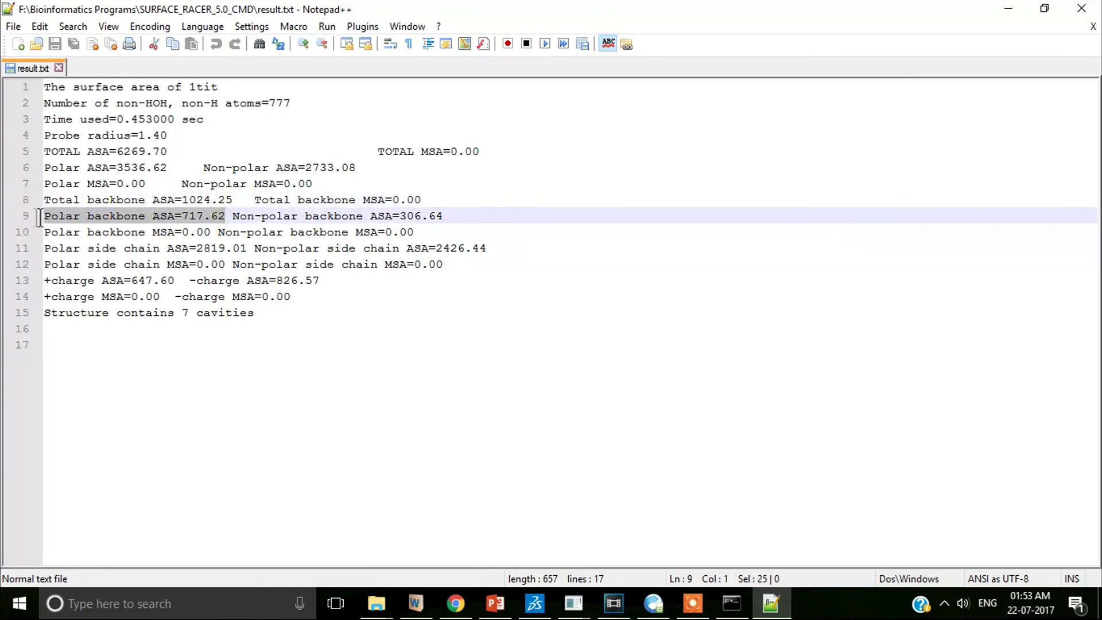
left_click_drag(451, 215, 38, 252)
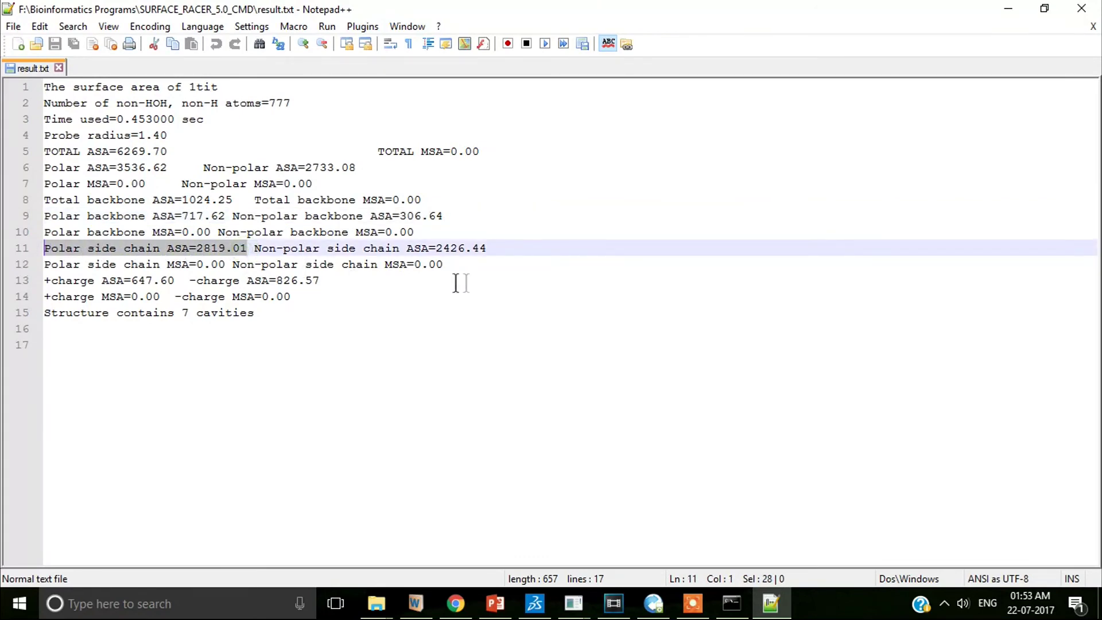
left_click_drag(496, 248, 248, 248)
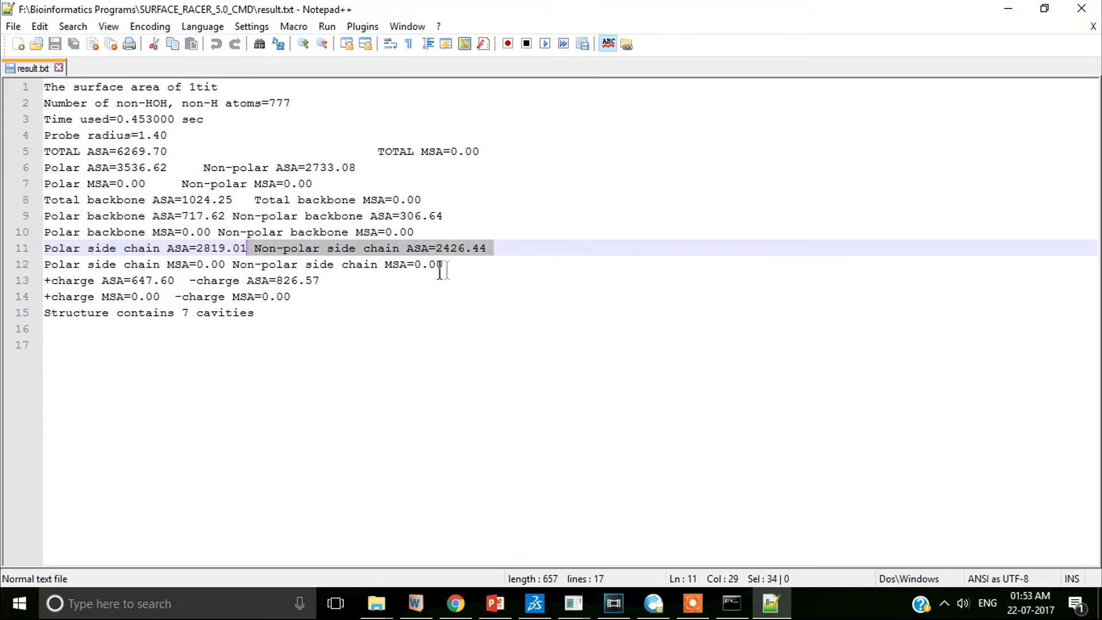
left_click_drag(178, 281, 45, 281)
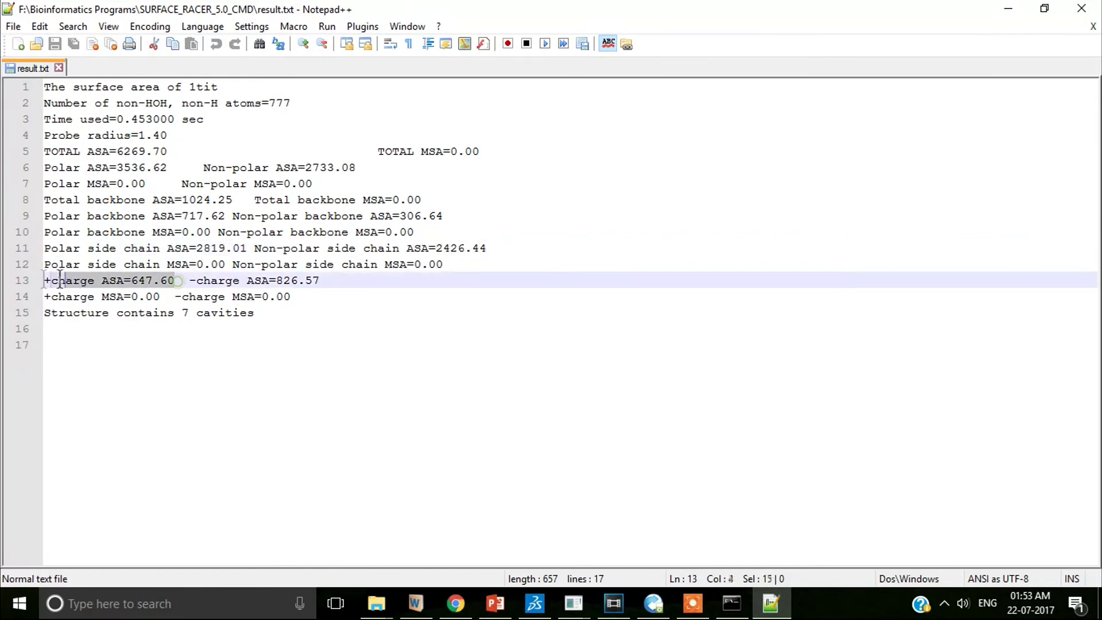
left_click_drag(320, 281, 184, 280)
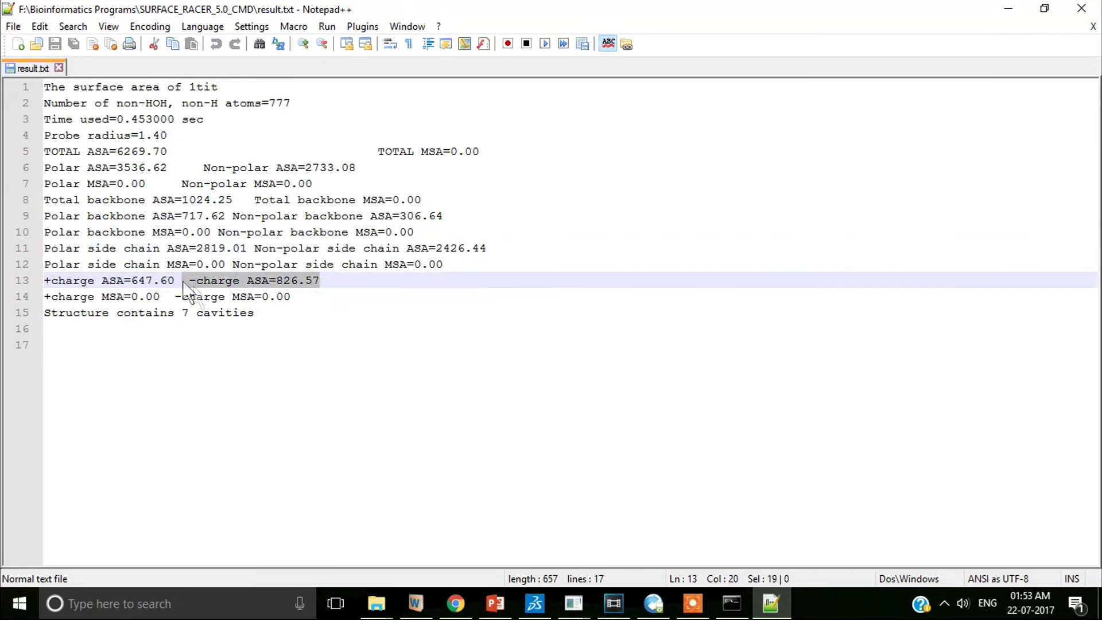
key("alt+Tab")
- Open 1tit_residue.txt and highlight residue areas 202.26, 8.34 (LEU 8) and 73.85 (THR 18)
left_click(425, 231)
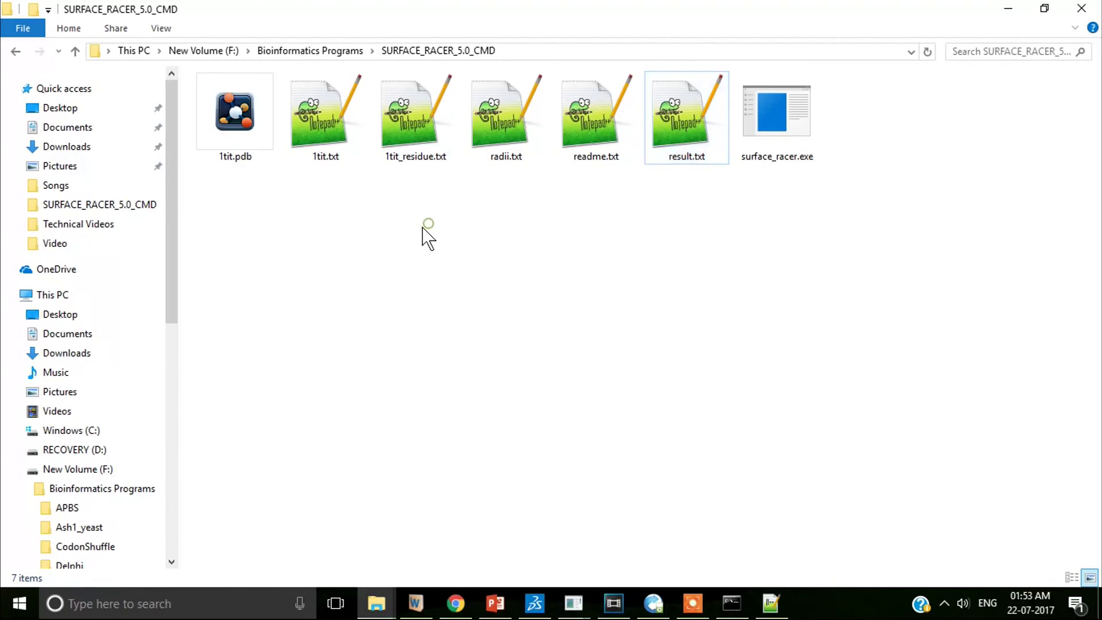
double_click(411, 125)
left_click_drag(184, 86, 59, 87)
left_click_drag(177, 199, 60, 199)
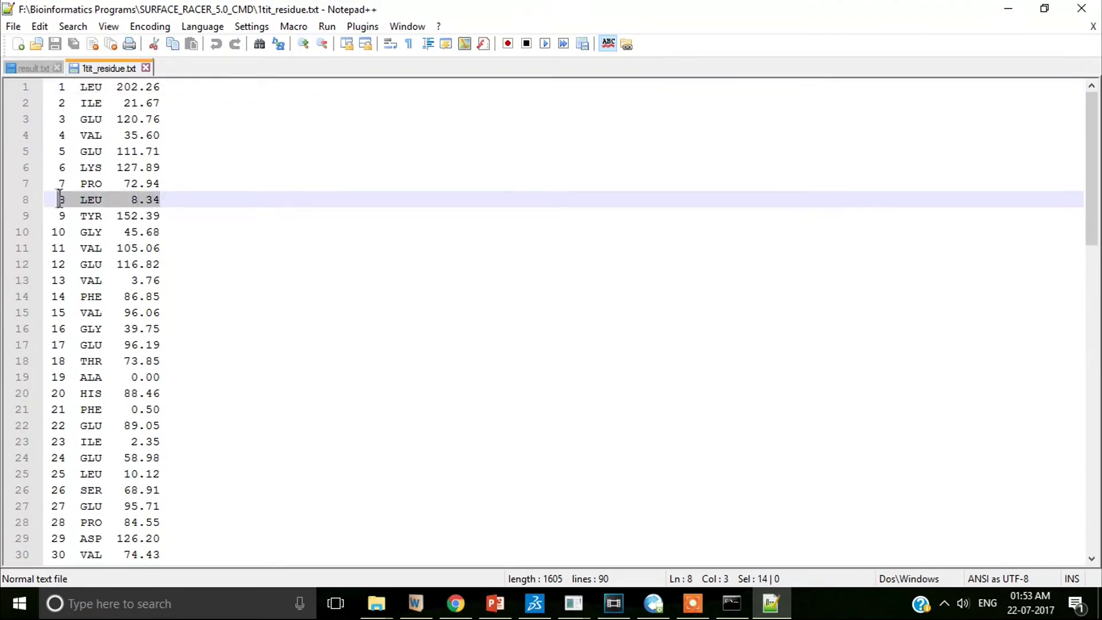
left_click_drag(172, 360, 50, 360)
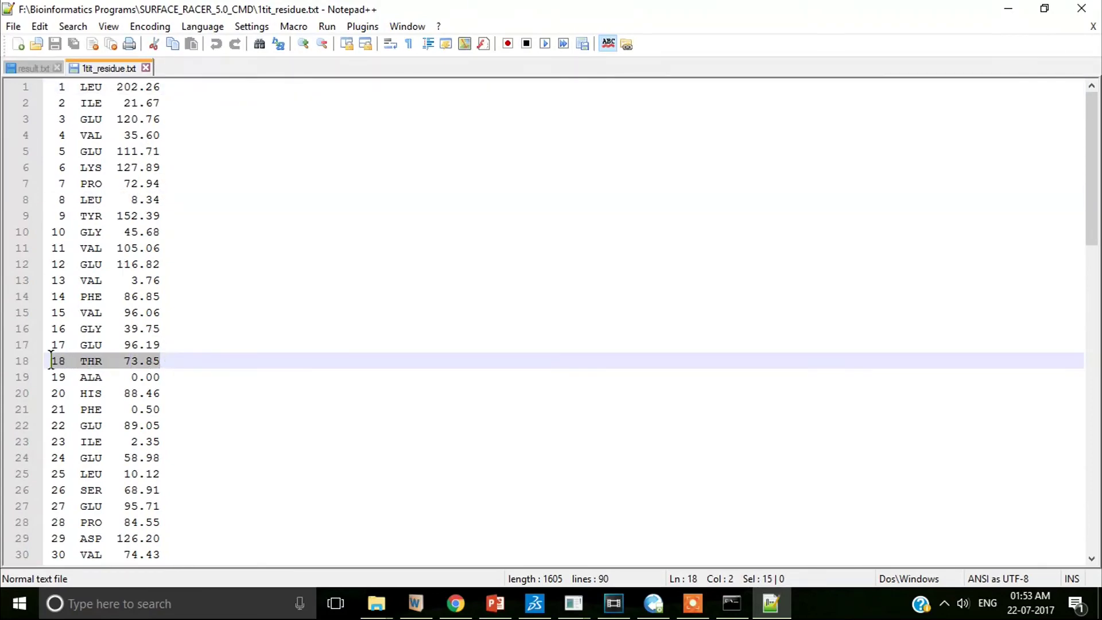
left_click(228, 374)
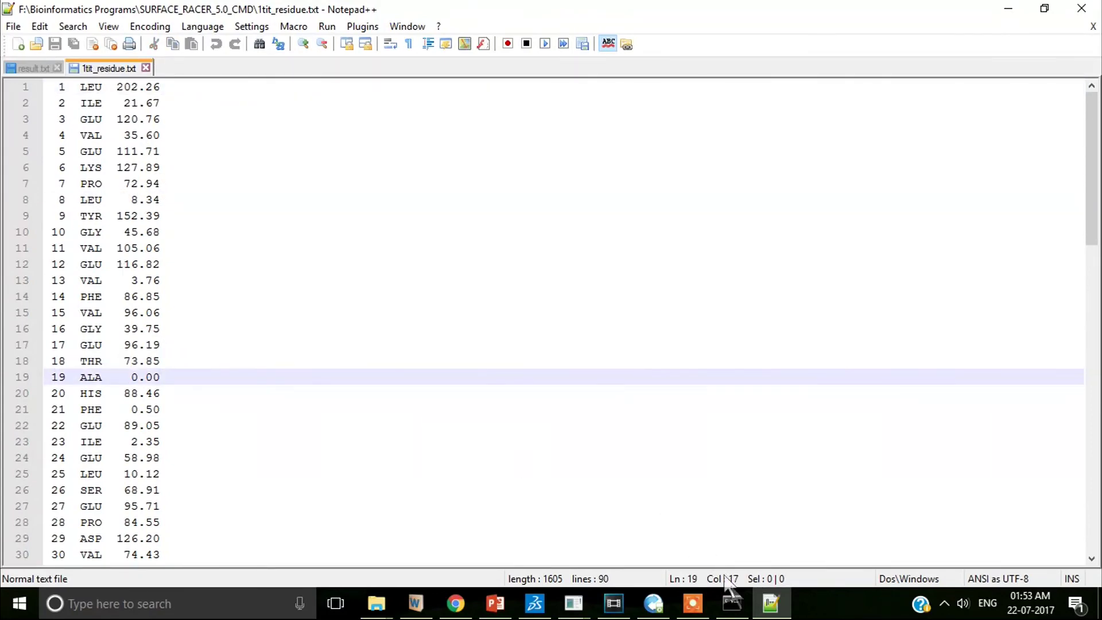
- Open 1tit.txt and highlight atom 1's number, name and area 32.94
left_click(771, 602)
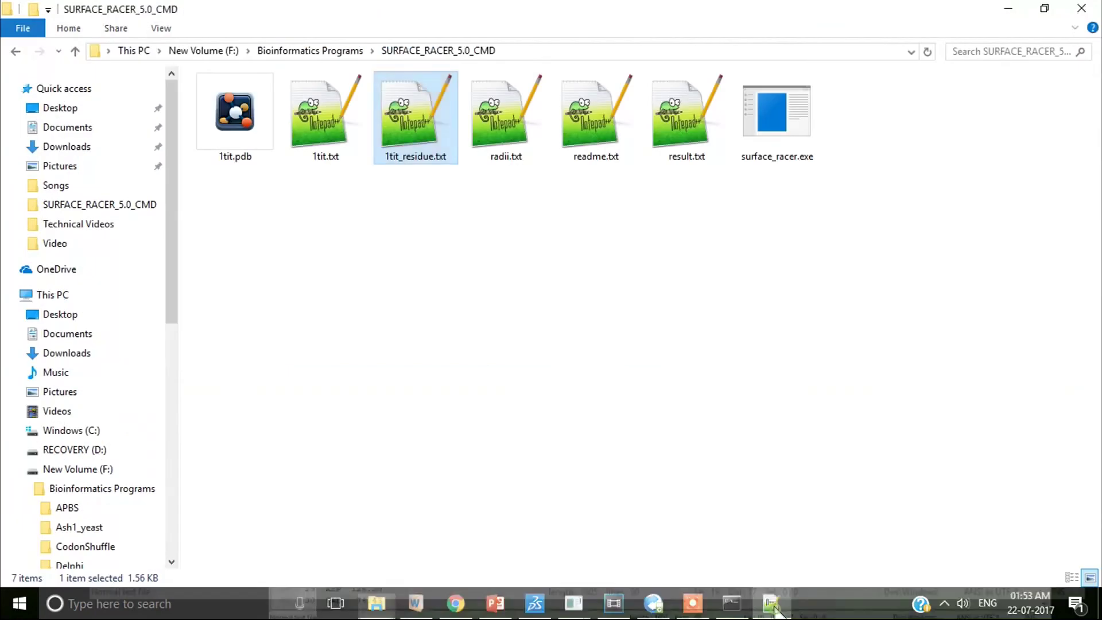
double_click(304, 132)
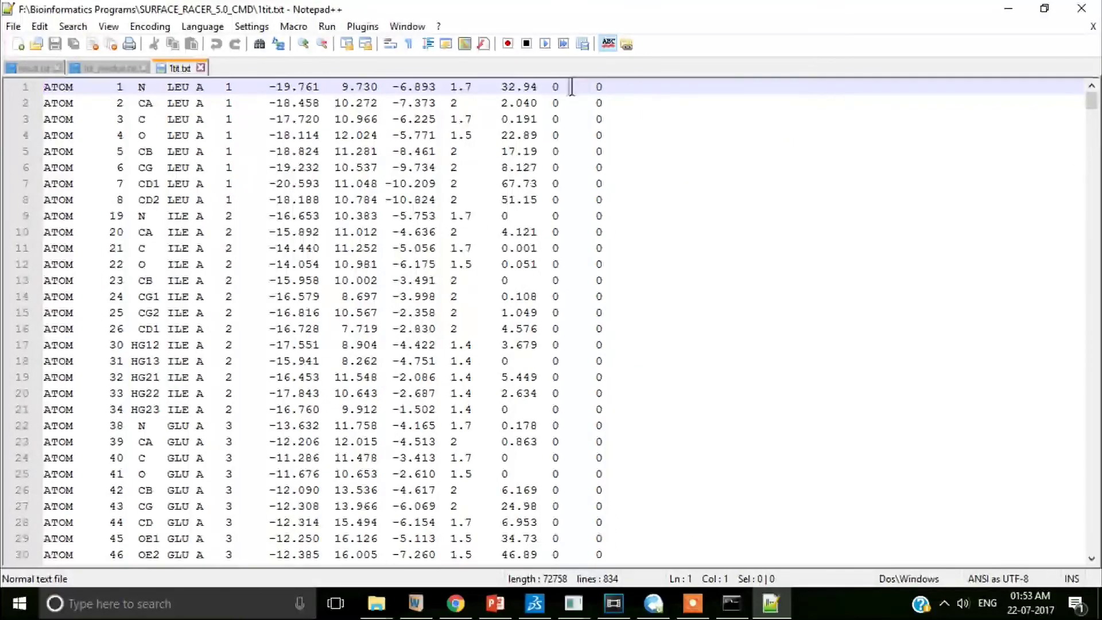
left_click_drag(538, 86, 500, 86)
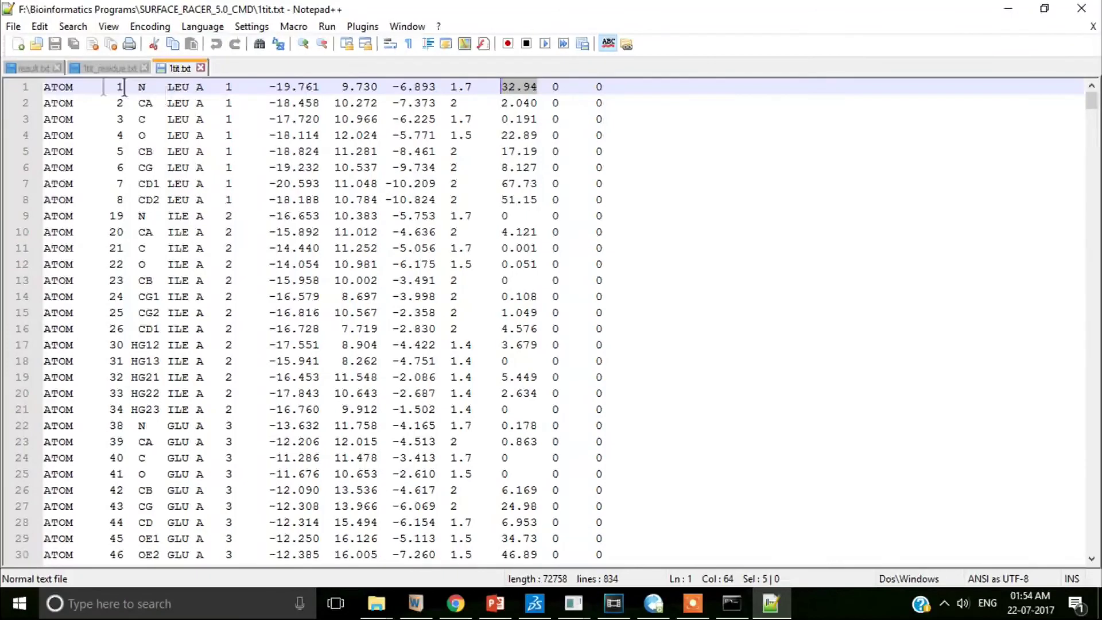
left_click_drag(115, 86, 234, 87)
left_click(511, 87)
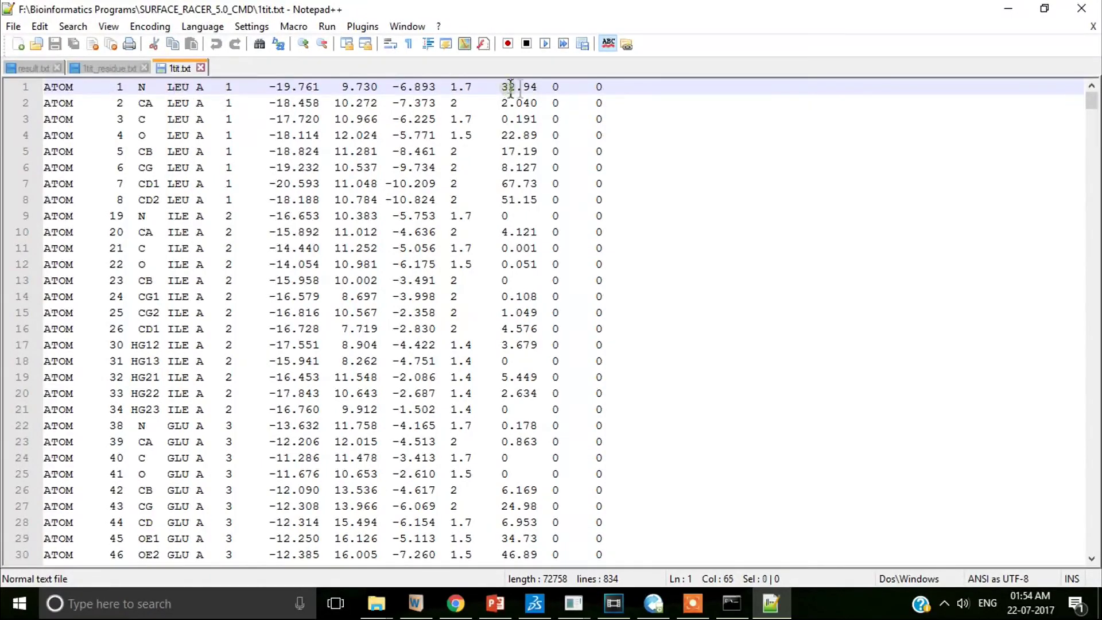
left_click_drag(510, 87, 539, 87)
- Highlight atom areas 17.19, 4.121 and the zero area, plus line 13's full record
left_click_drag(500, 151, 542, 151)
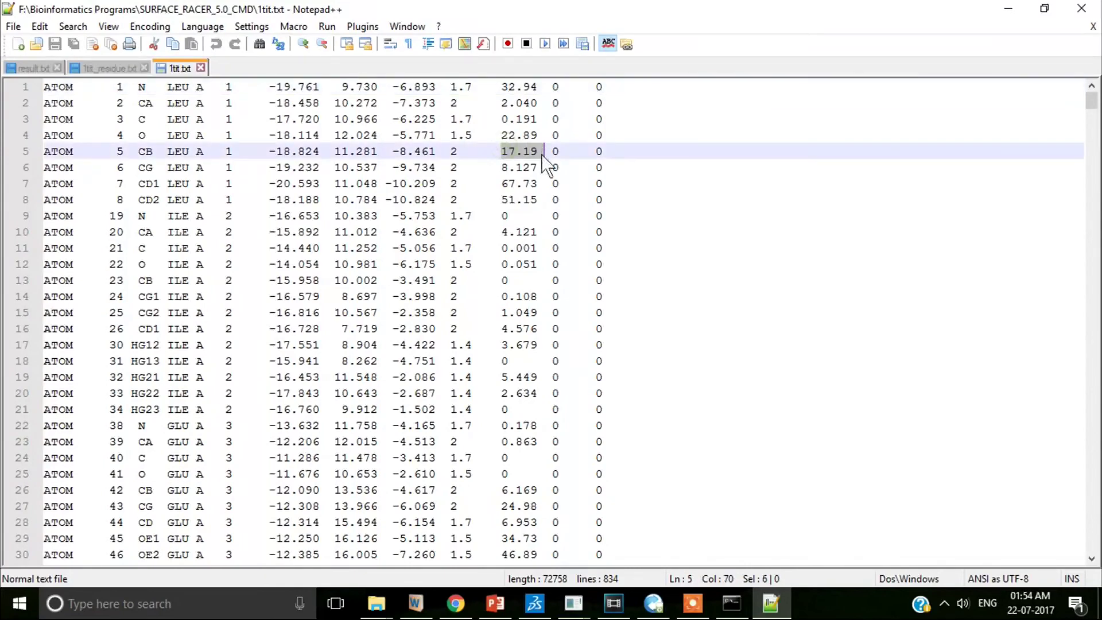
left_click_drag(501, 232, 539, 232)
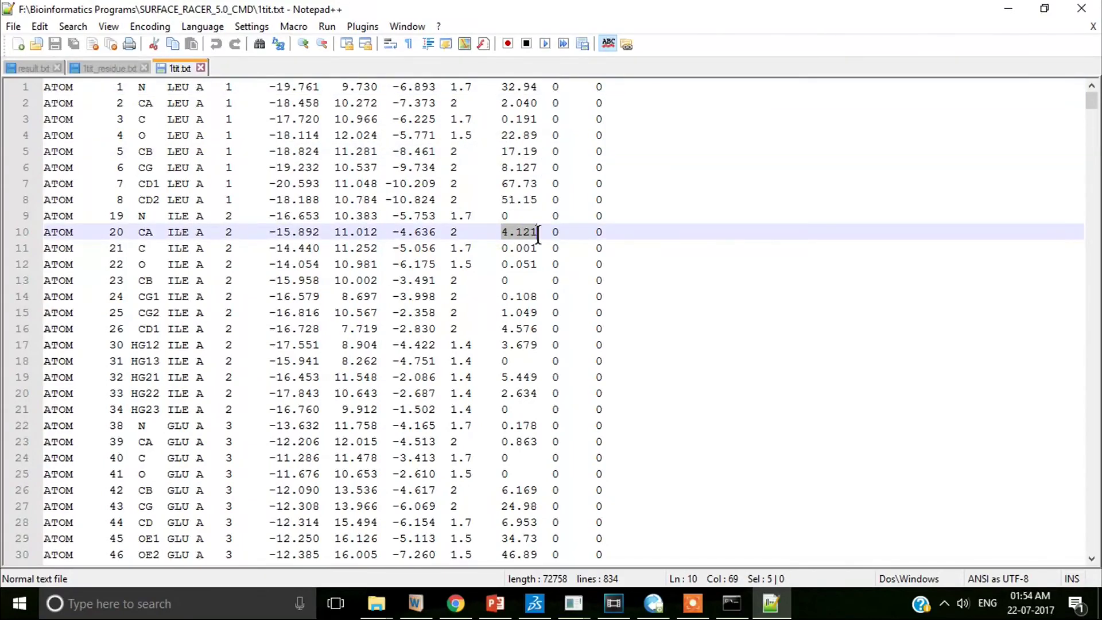
left_click_drag(502, 280, 510, 281)
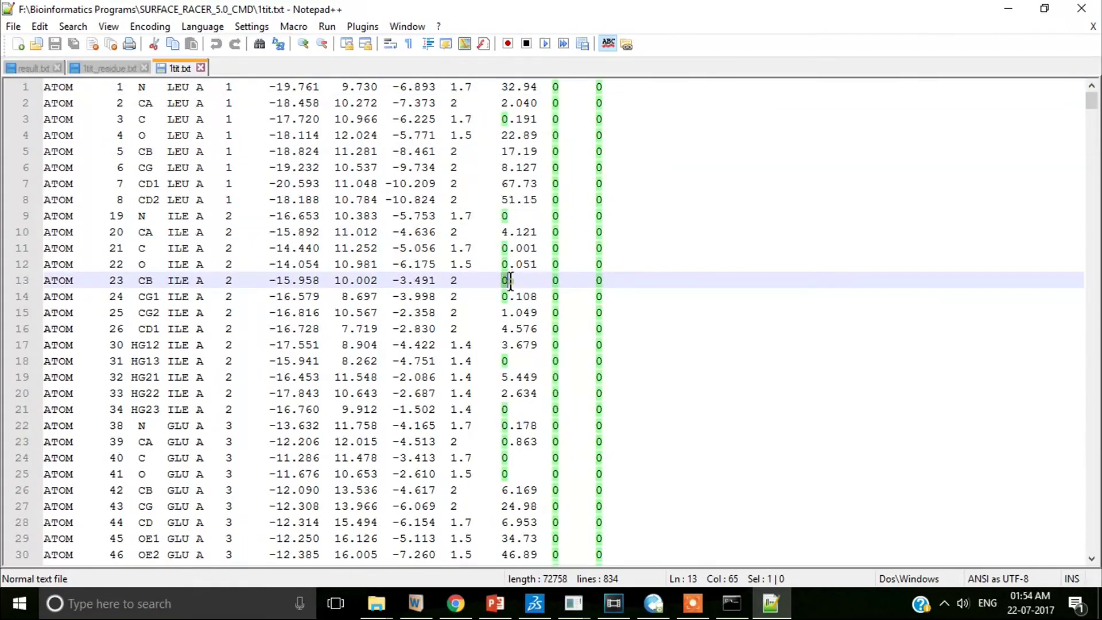
left_click(531, 282)
left_click_drag(623, 280, 22, 296)
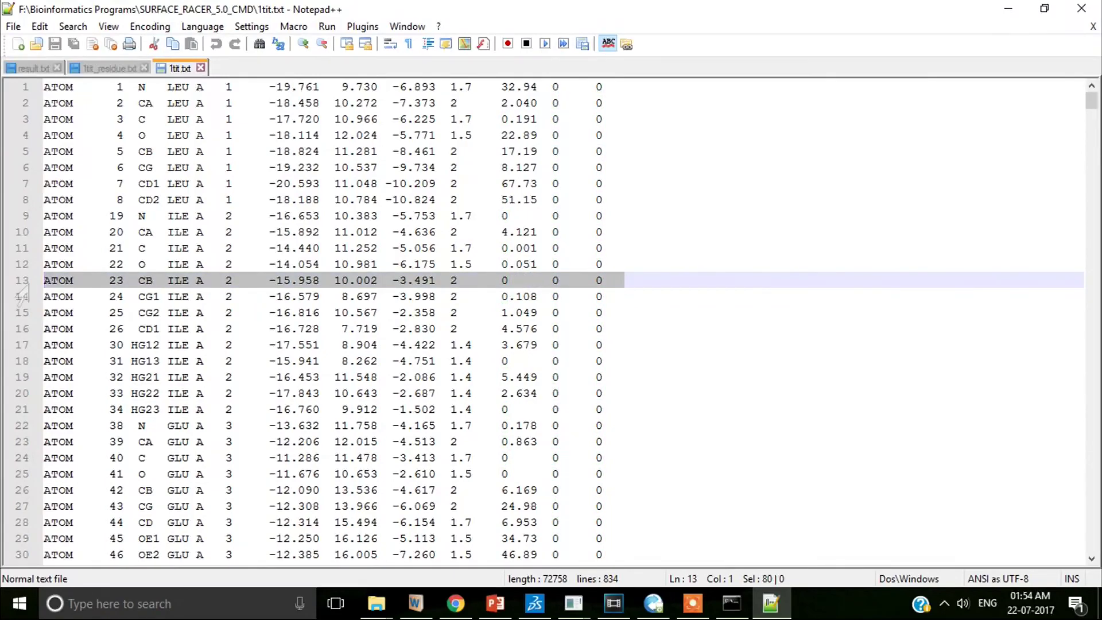